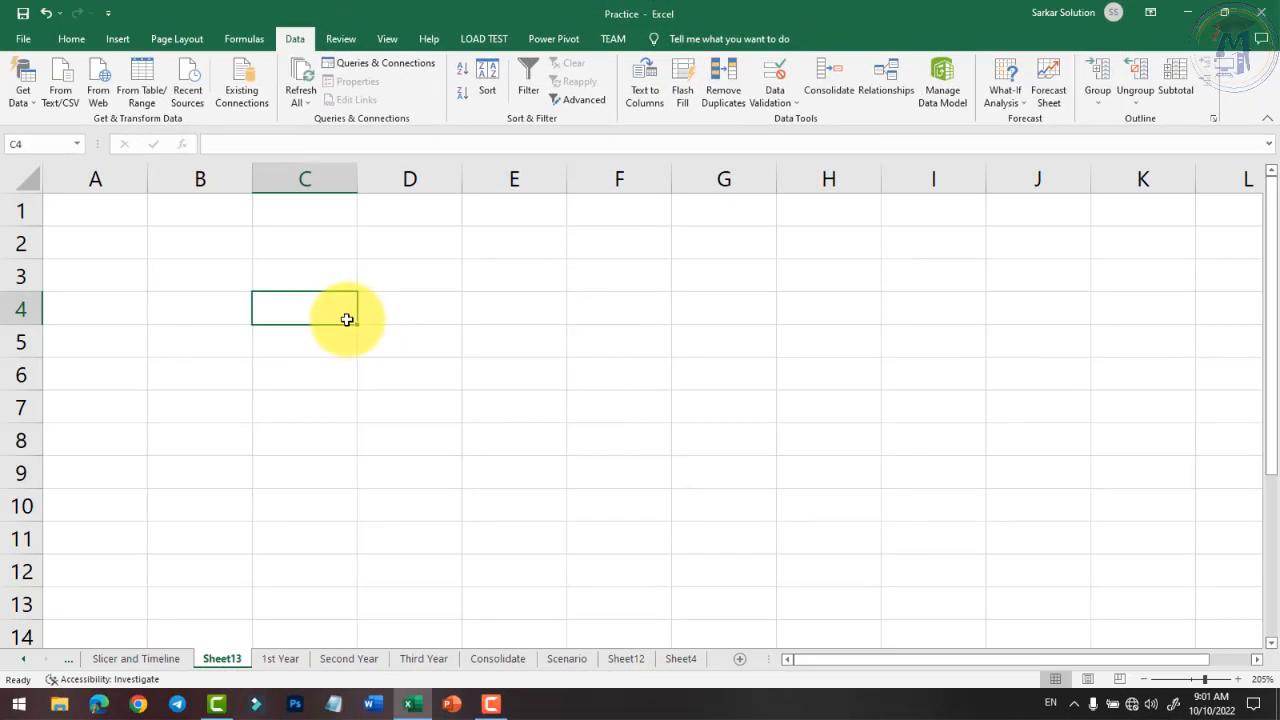
pyautogui.click(335, 274)
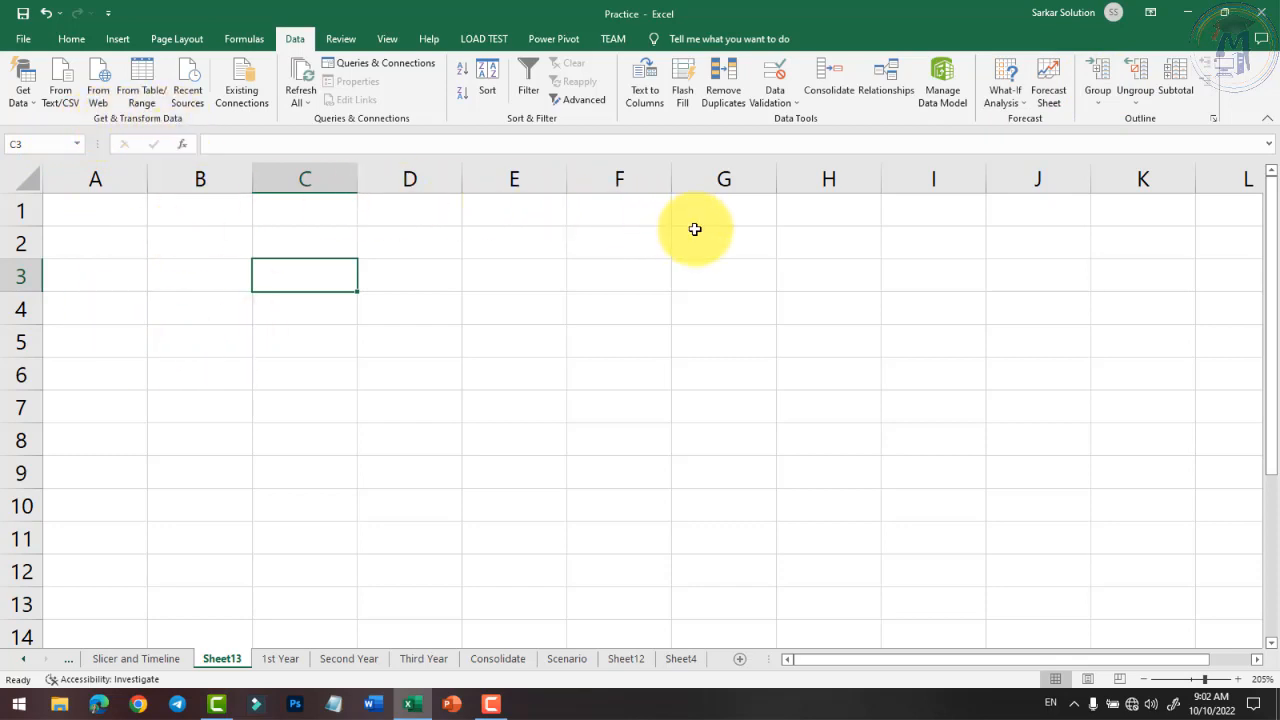
pyautogui.click(190, 370)
pyautogui.click(128, 310)
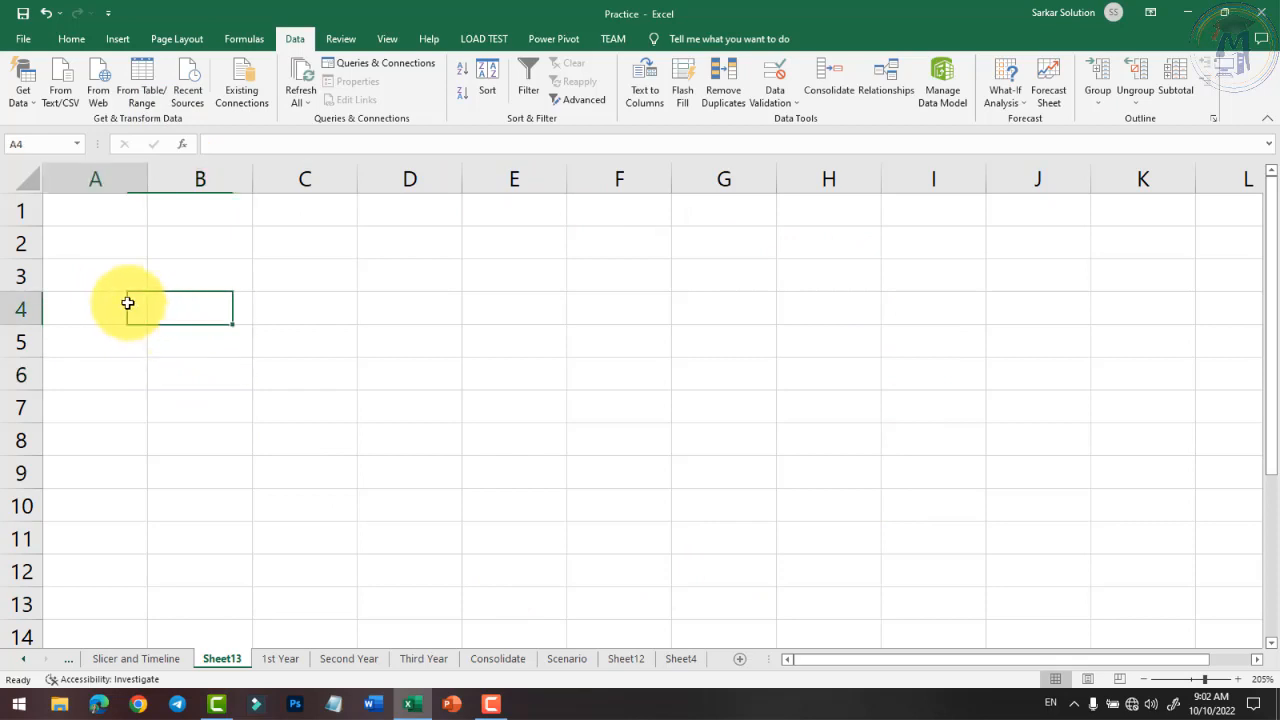
pyautogui.click(126, 284)
pyautogui.click(189, 277)
pyautogui.click(193, 248)
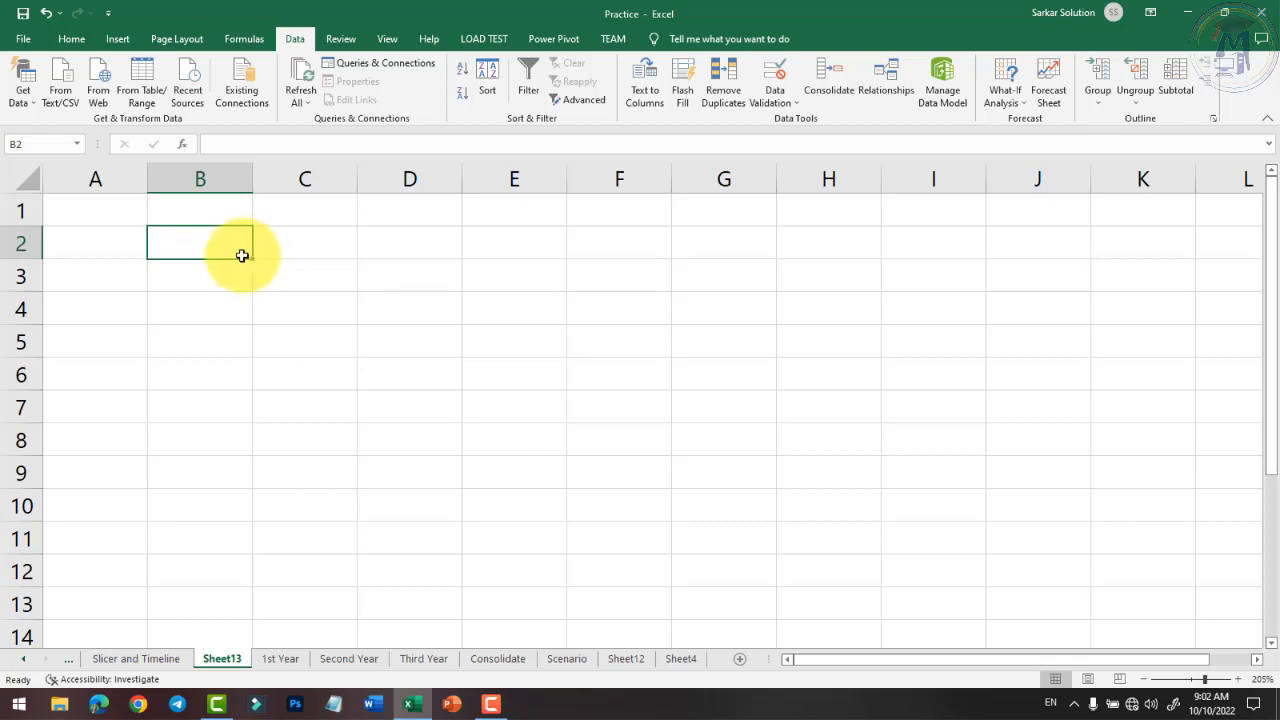
pyautogui.click(120, 247)
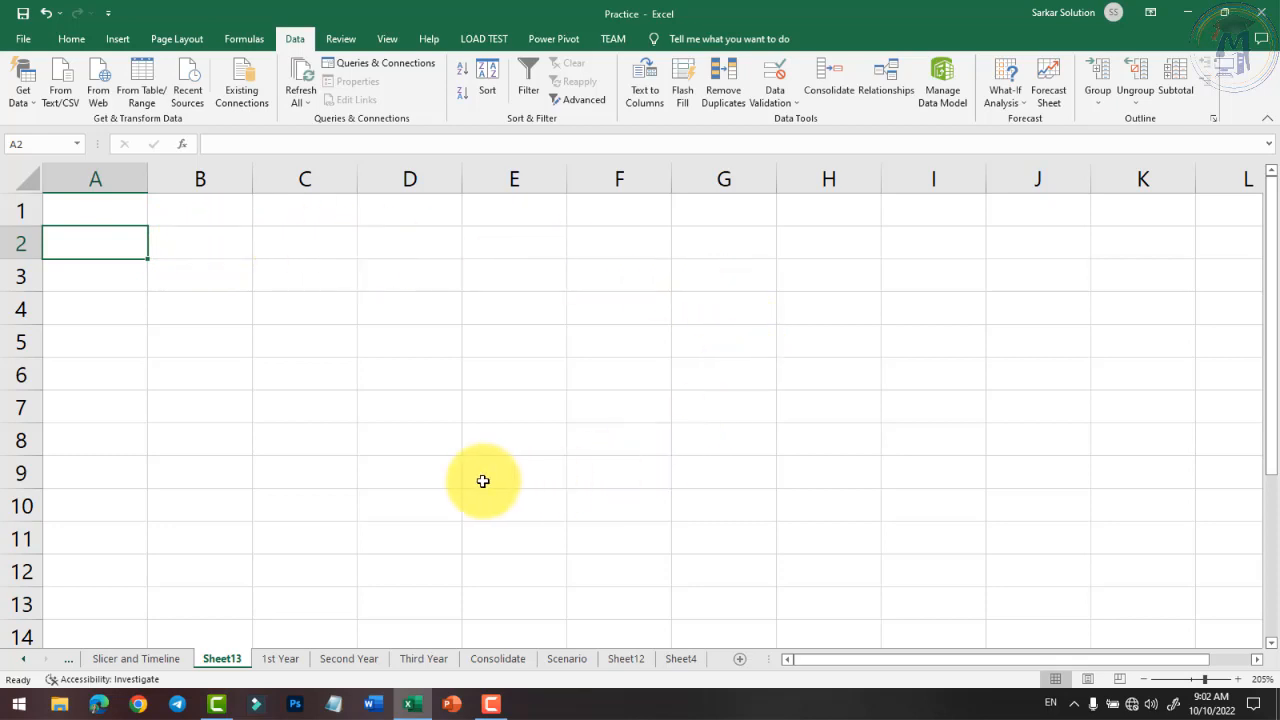
# Examine the Get Data source categories, including file, database, Azure, online services, other sources and combine queries
pyautogui.click(23, 92)
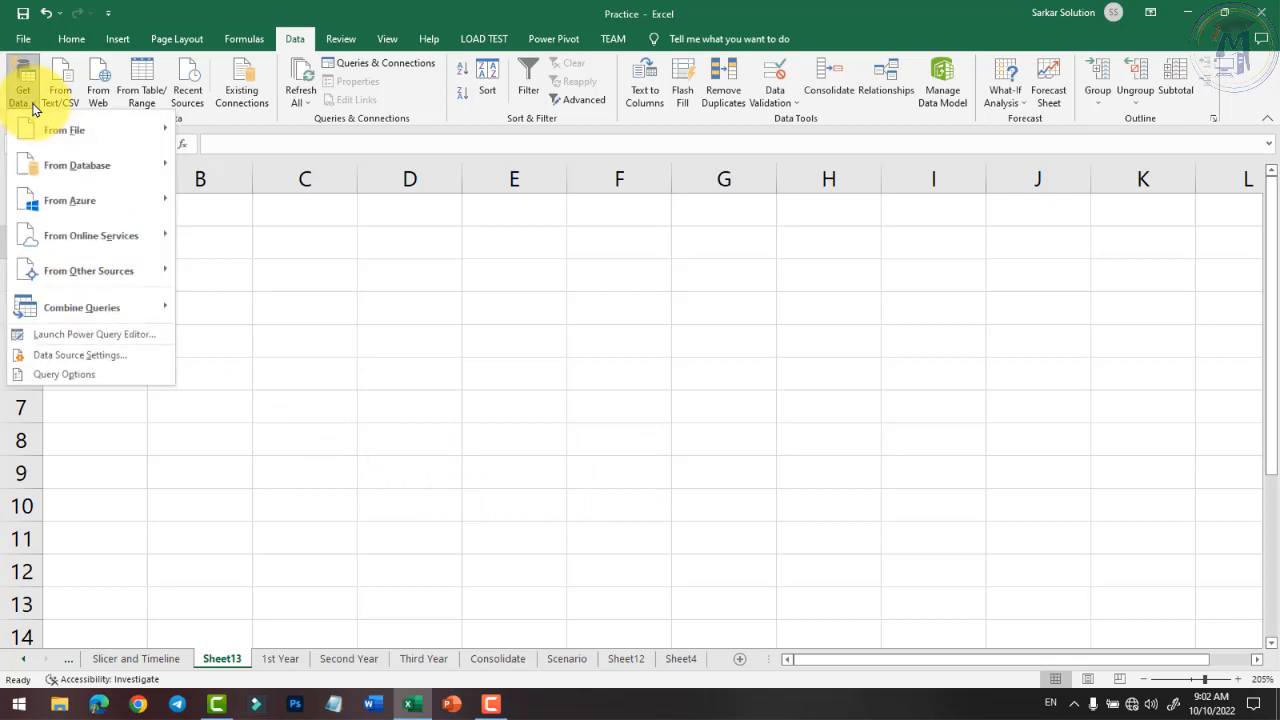
pyautogui.moveTo(38, 141)
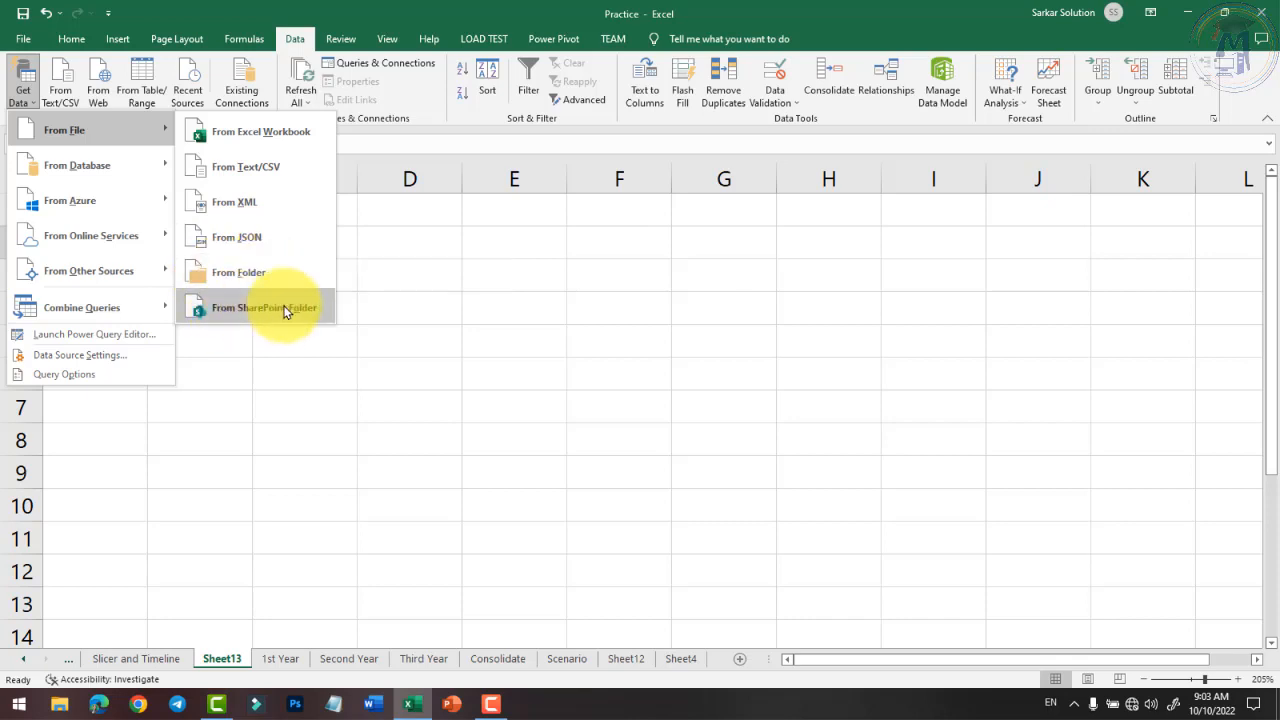
pyautogui.moveTo(135, 170)
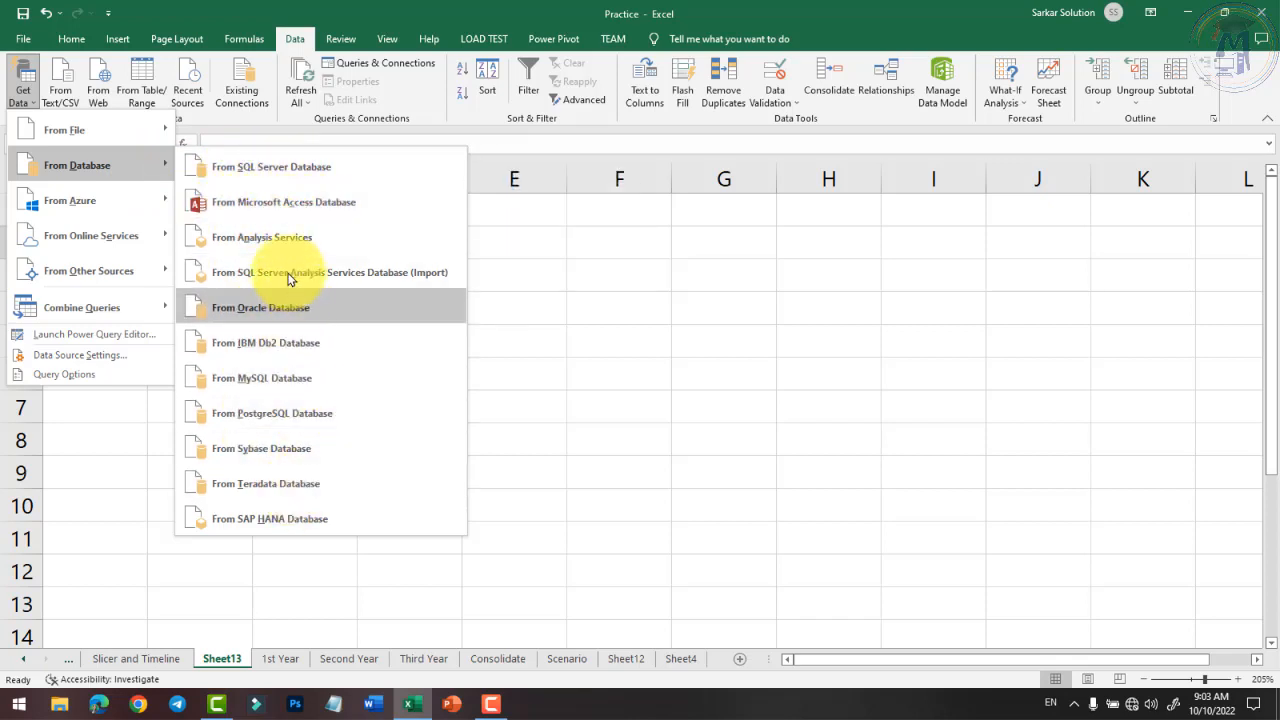
pyautogui.moveTo(142, 205)
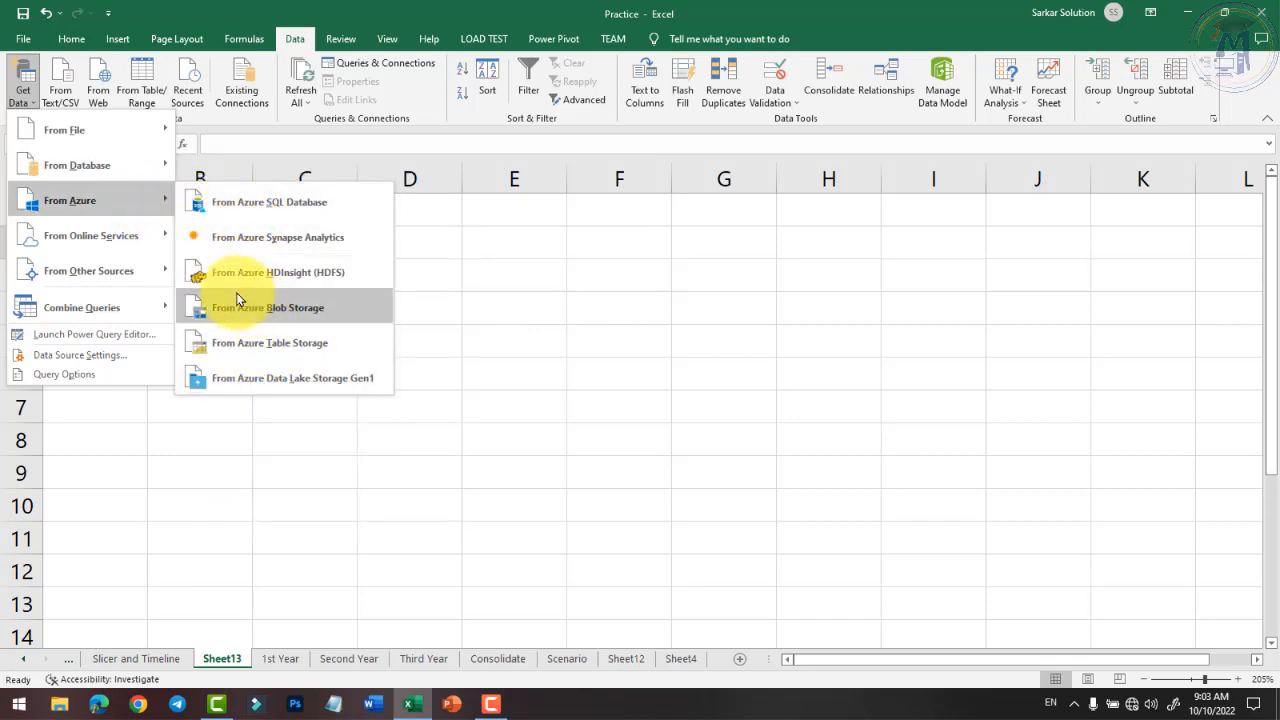
pyautogui.moveTo(112, 250)
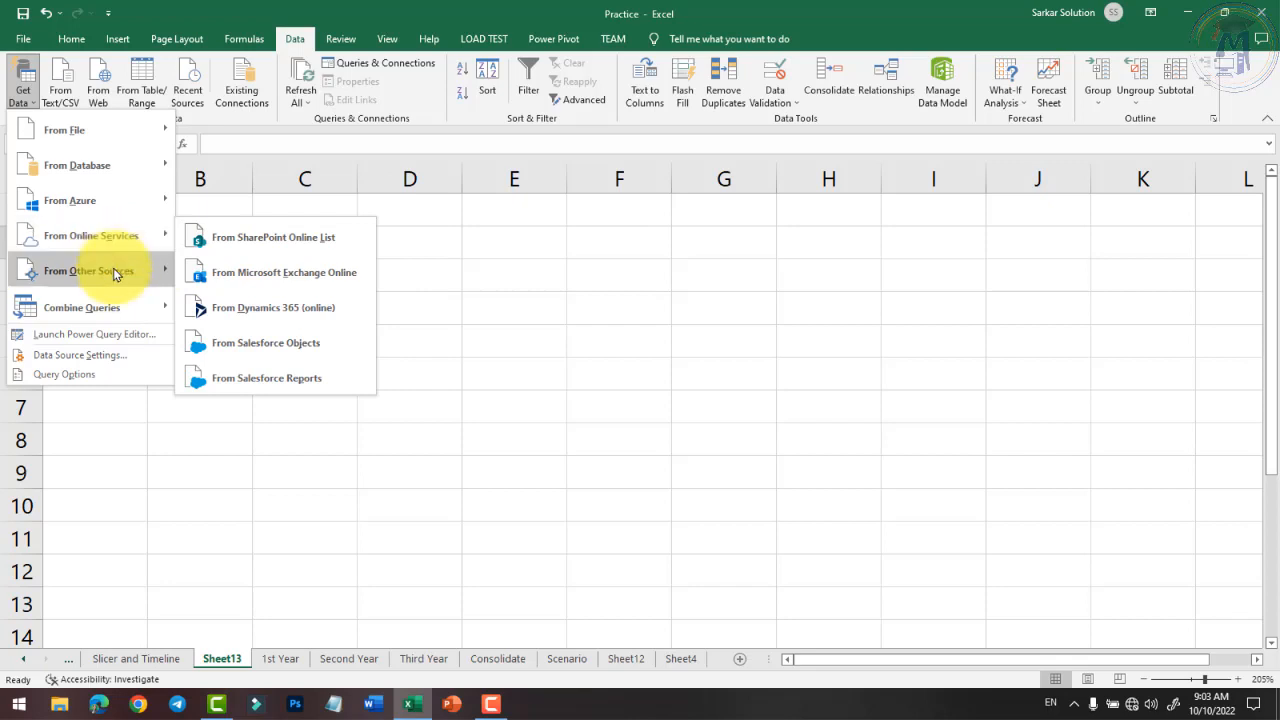
pyautogui.moveTo(118, 280)
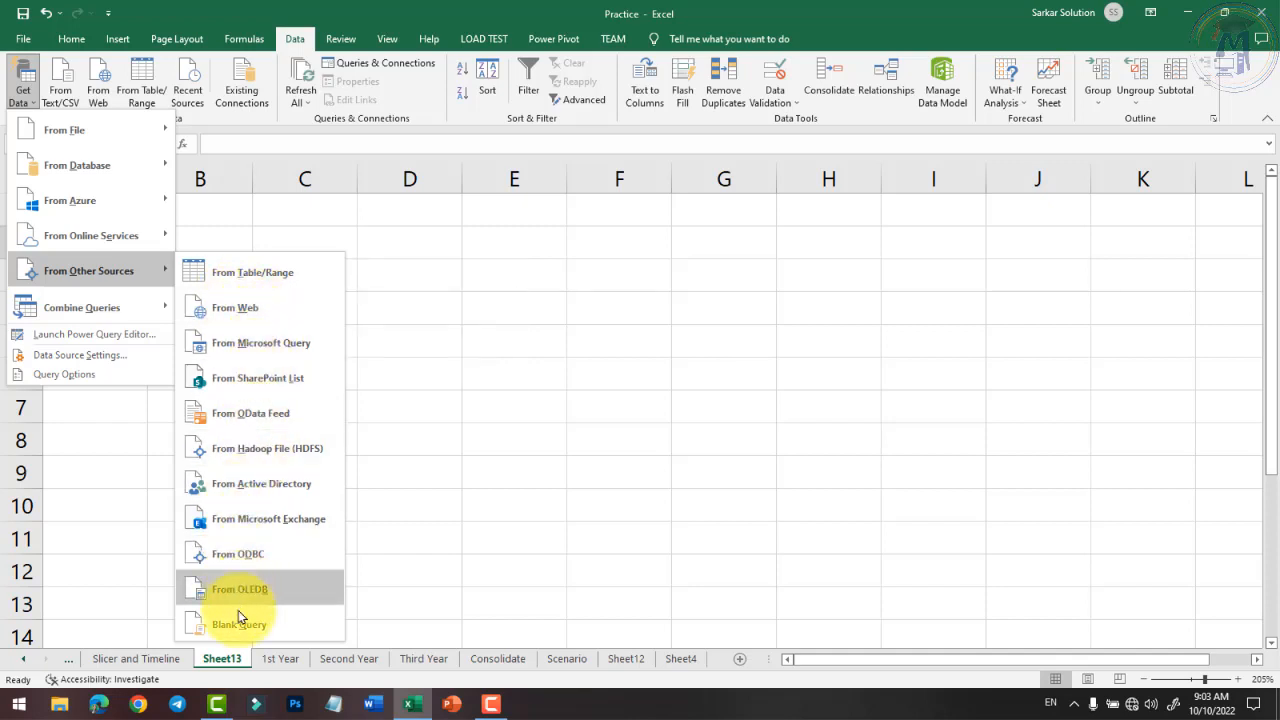
pyautogui.moveTo(147, 310)
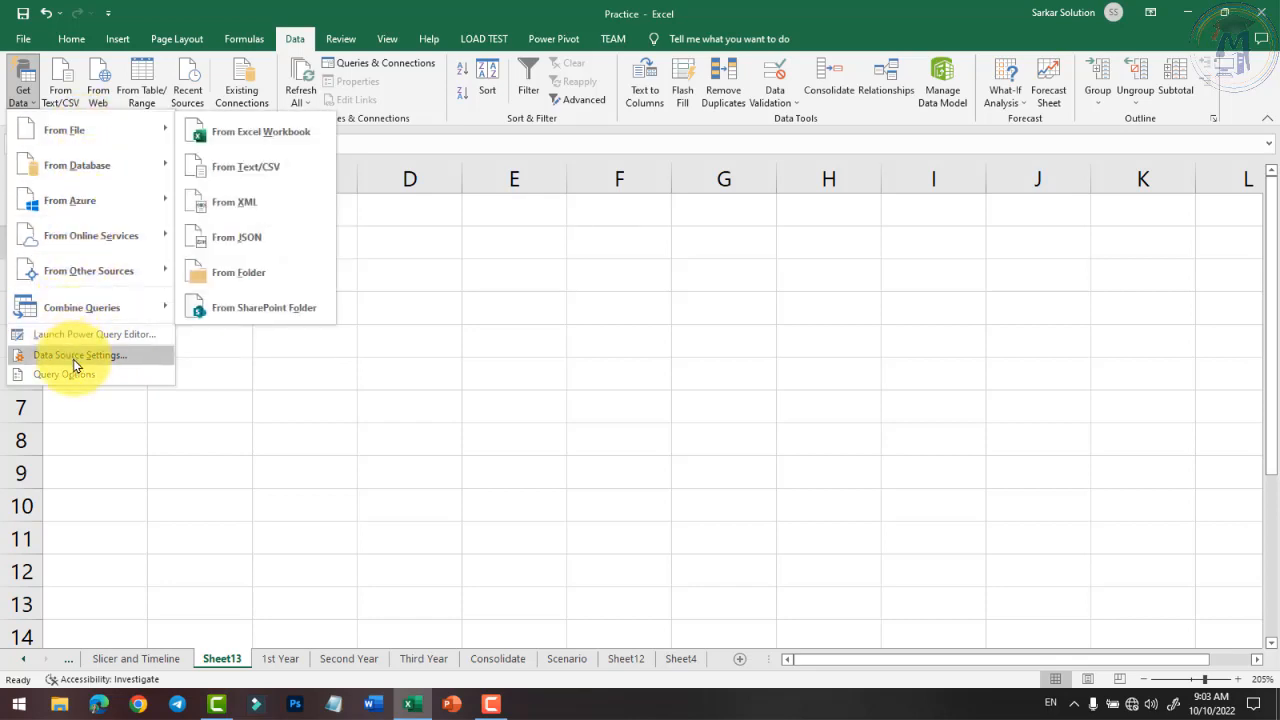
pyautogui.click(254, 133)
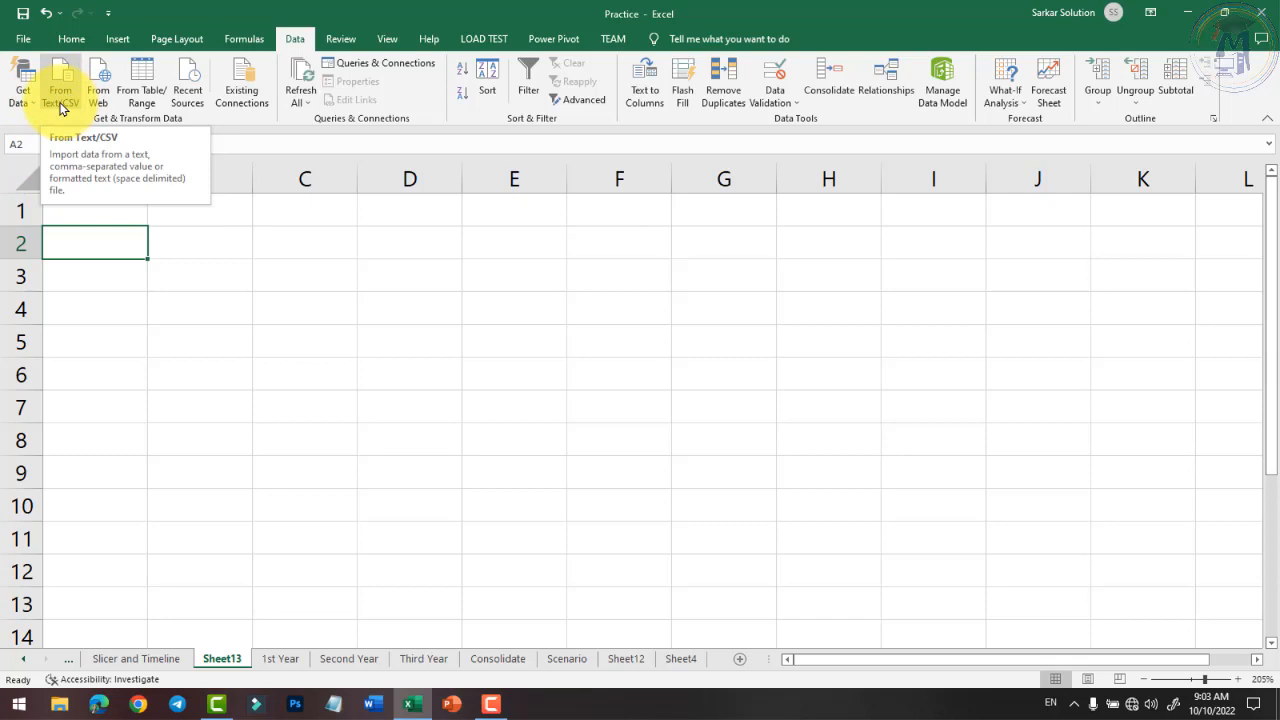
# Switch to a new Notepad document and enter the tab-separated headings rollno, name, address and course
pyautogui.click(336, 704)
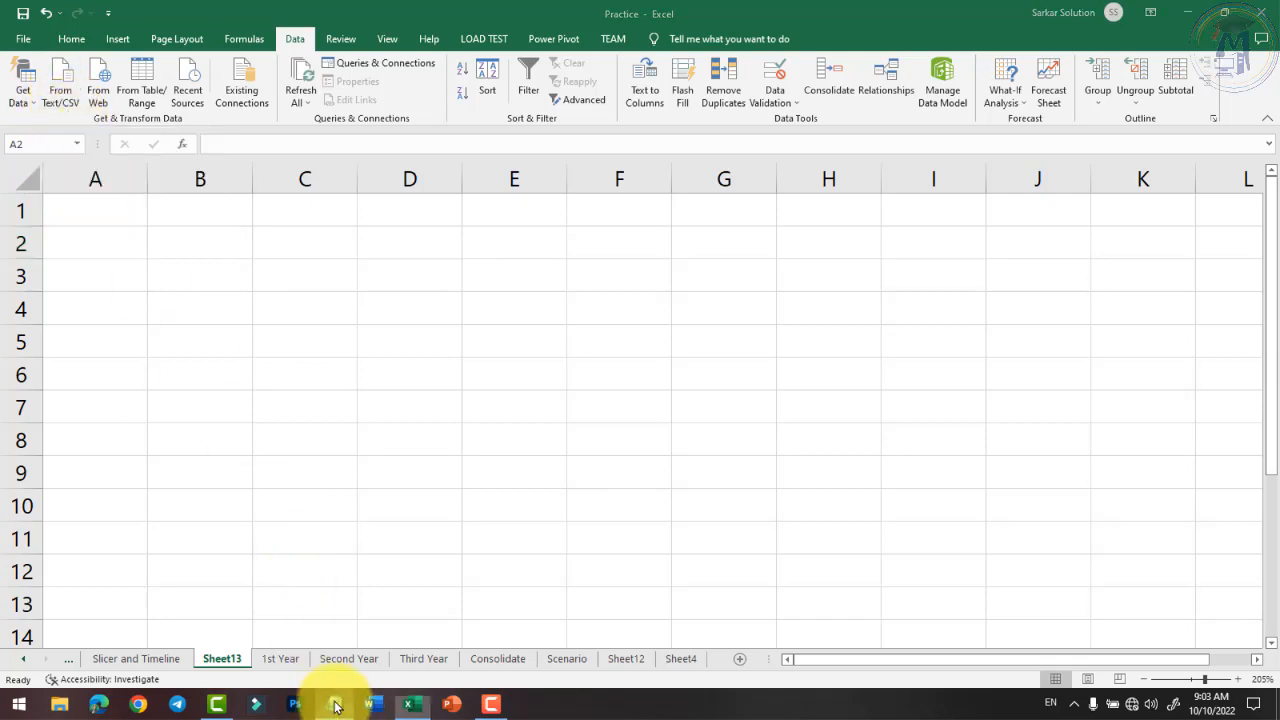
pyautogui.doubleClick(300, 83)
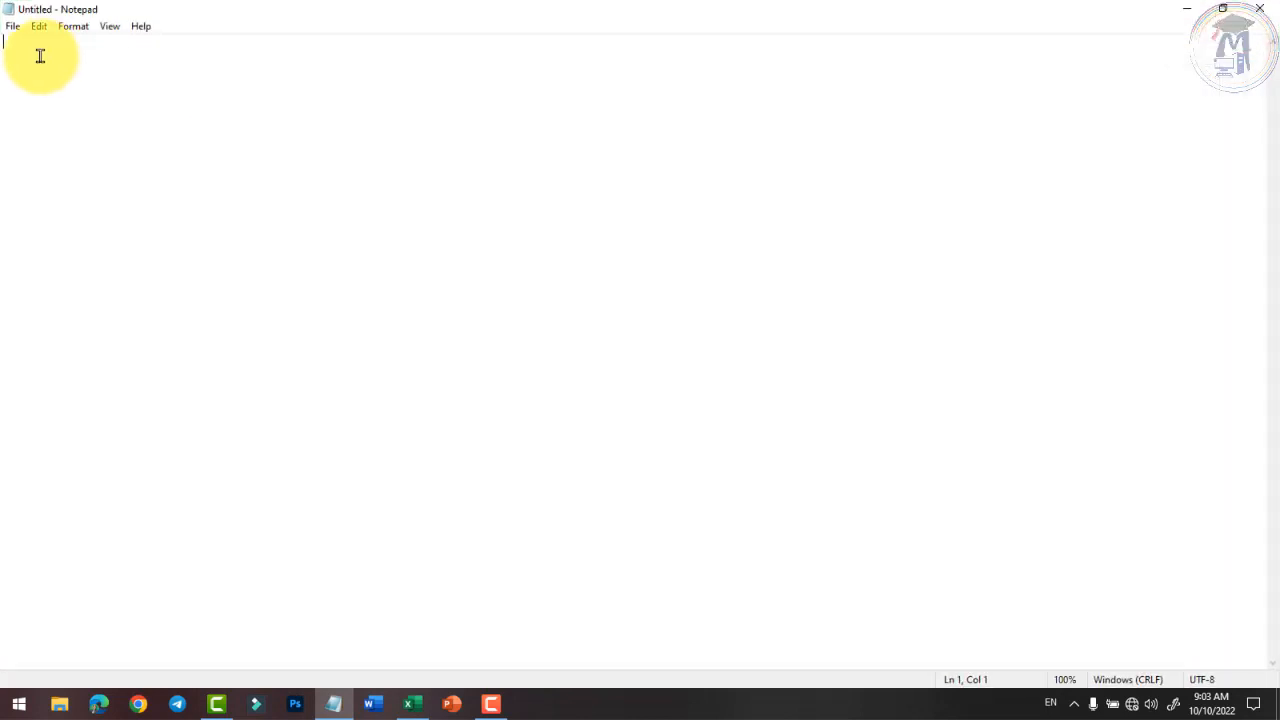
pyautogui.scroll(18, 40, 56)
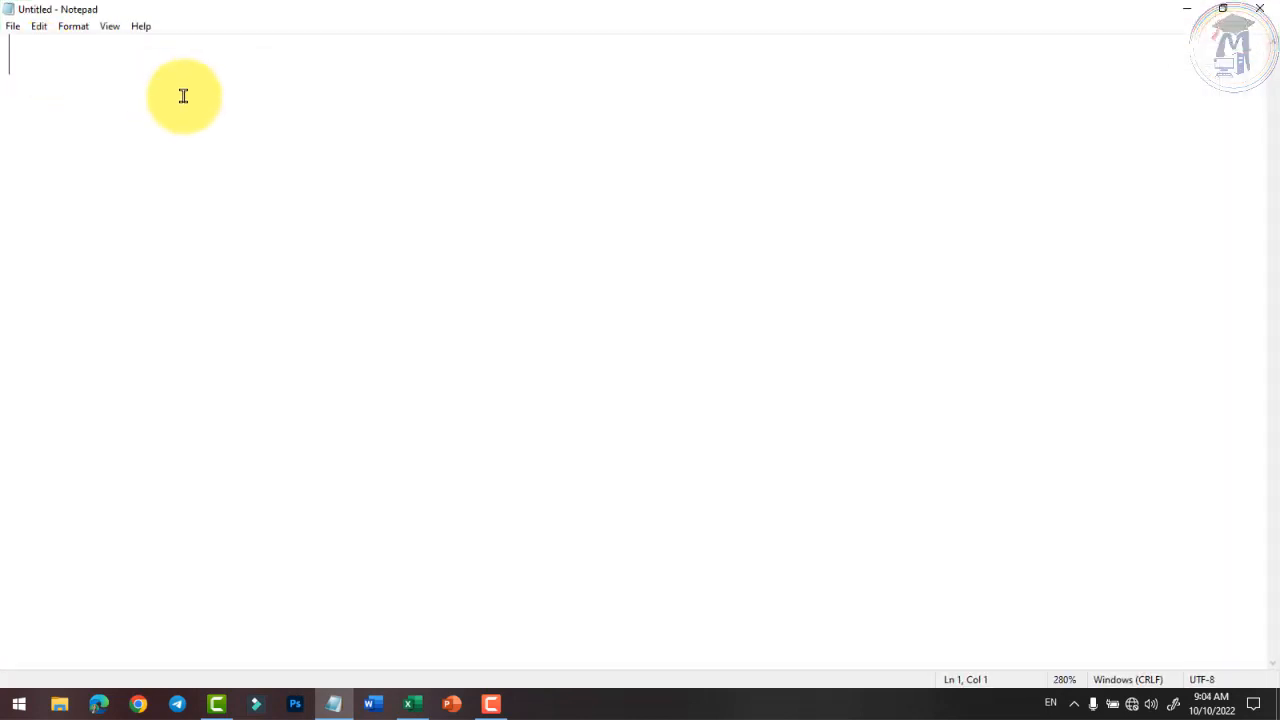
pyautogui.write('rollno')
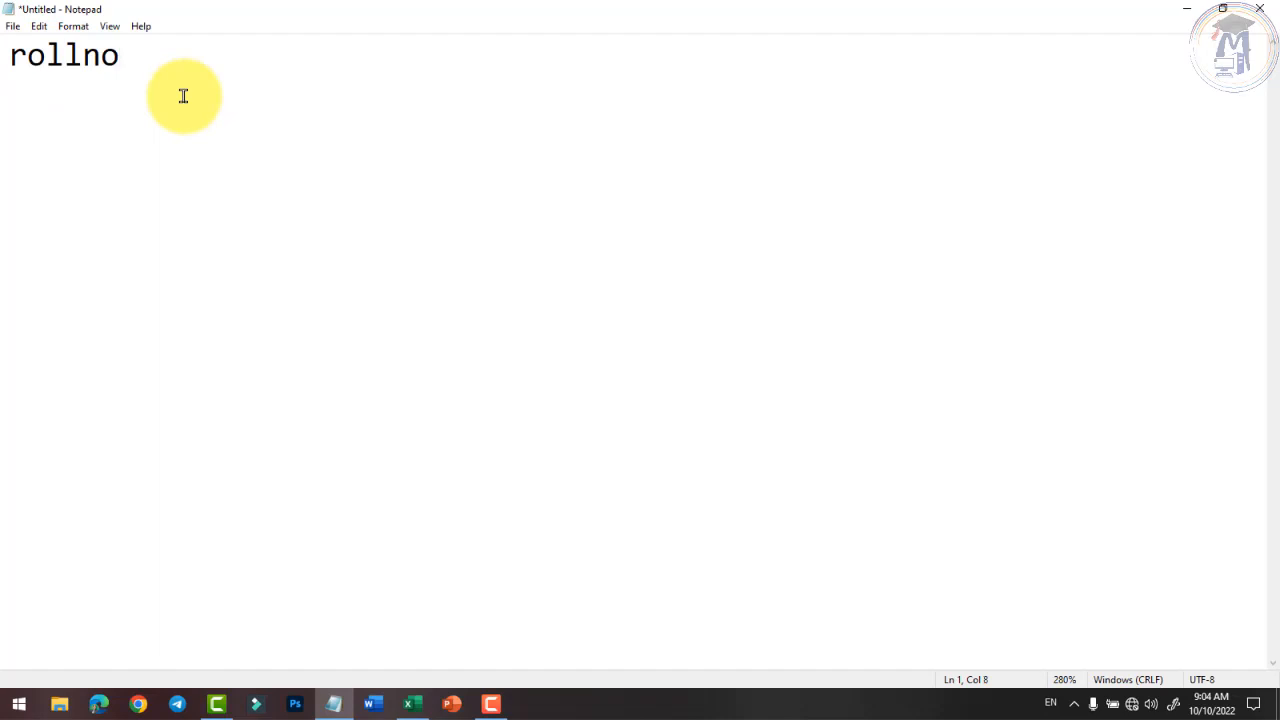
pyautogui.write('name')
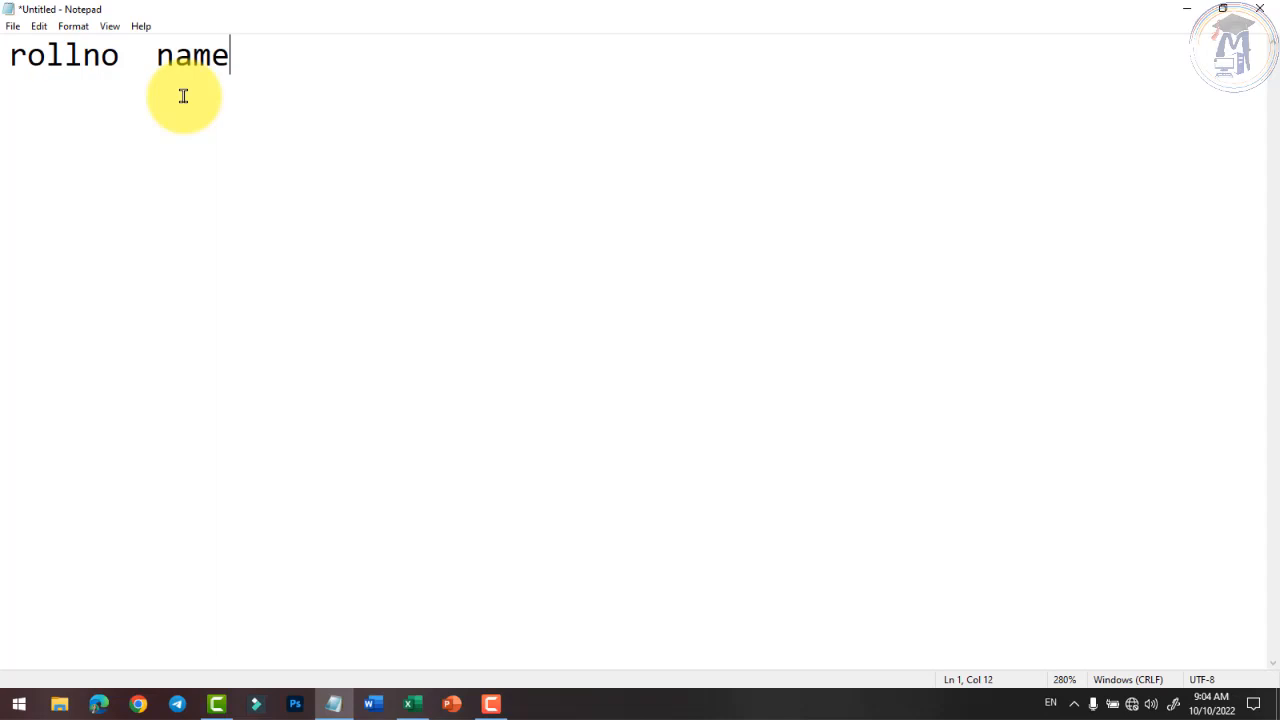
pyautogui.write('\taddress')
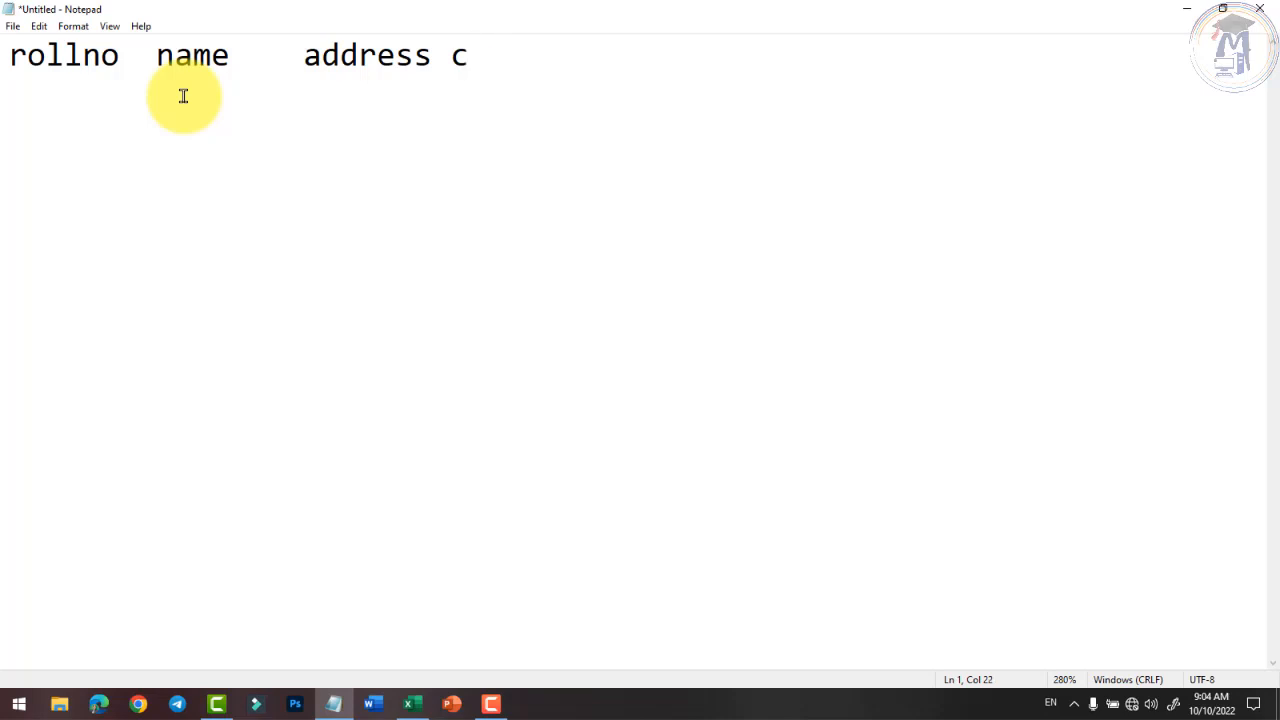
pyautogui.write(' coure')
pyautogui.write('e')
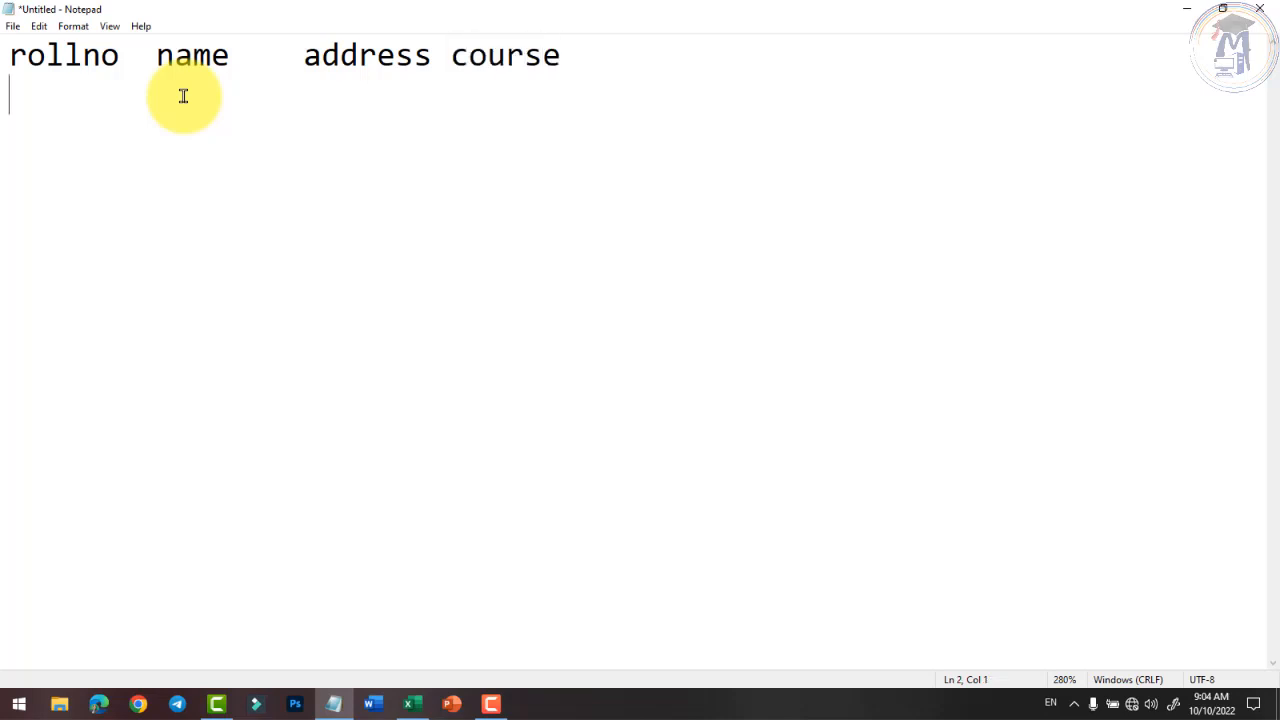
# Add three tab-separated student rows numbered 1101, 1102 and 1103, each with a name and address, and the courses bca, dca and pgdca
pyautogui.write(' 110')
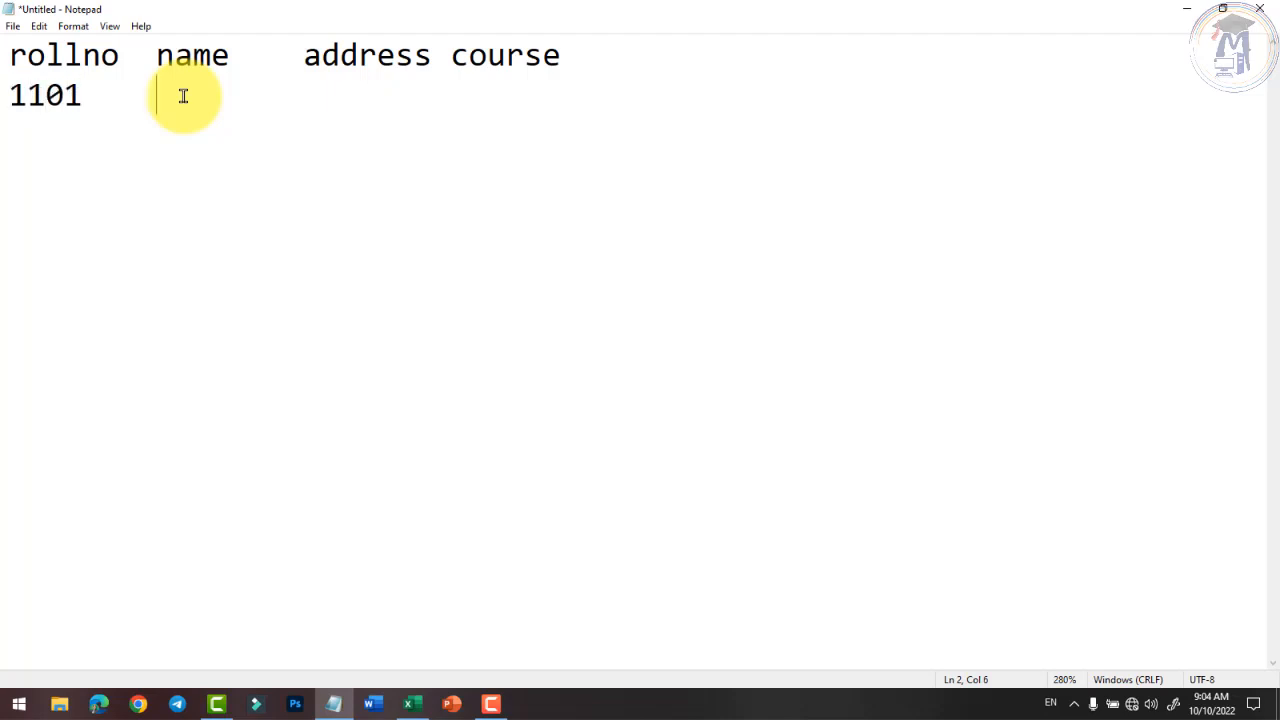
pyautogui.write('1\trajesh\tcwa')
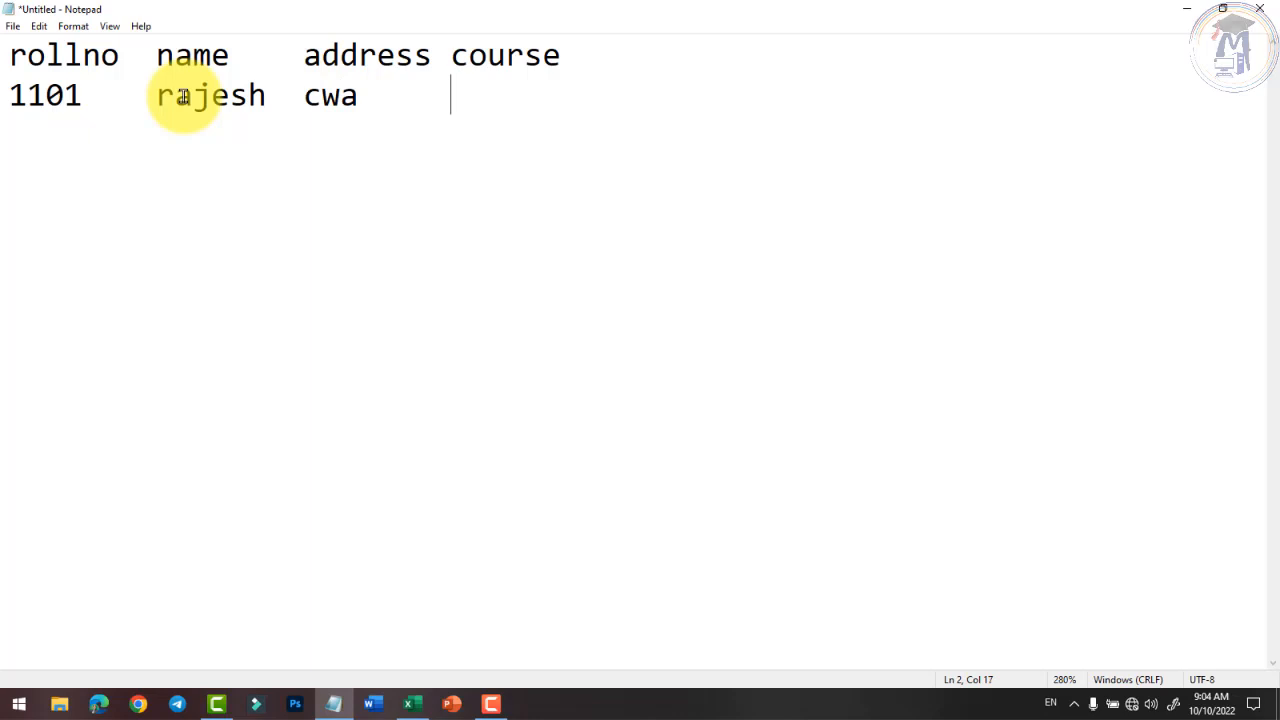
pyautogui.write('\tbca')
pyautogui.write('1102')
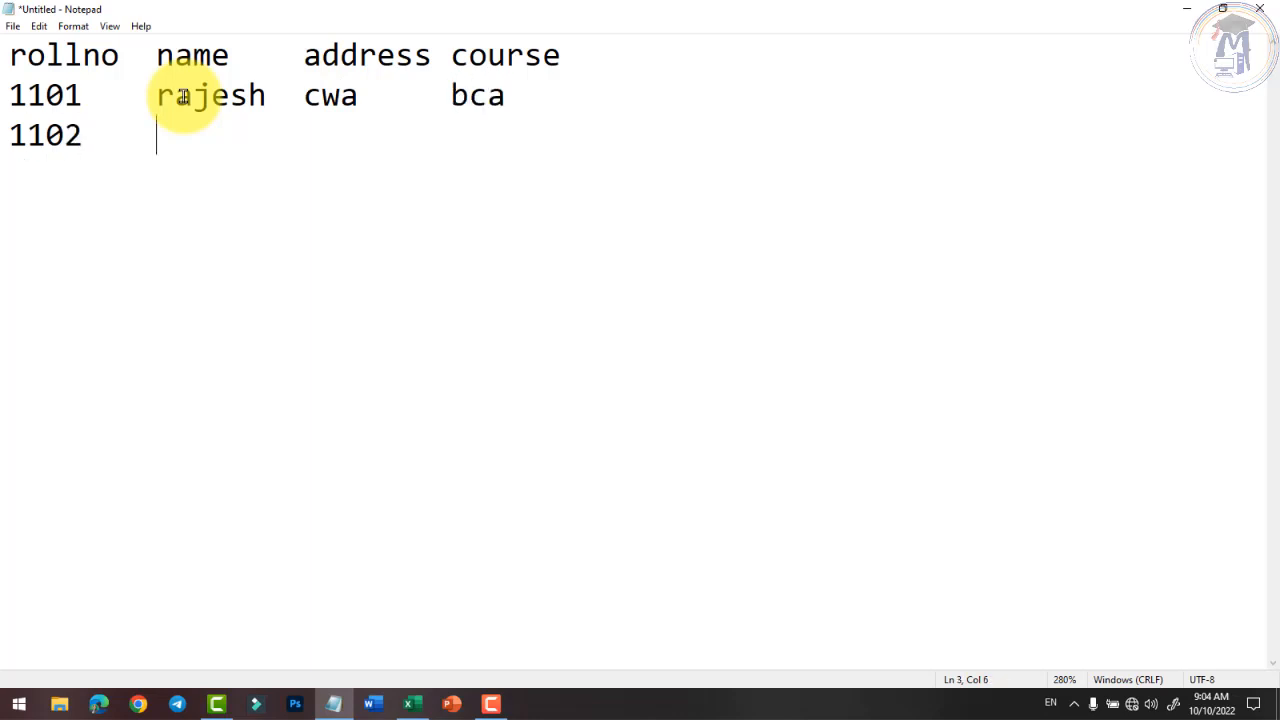
pyautogui.write('\tmohancwa')
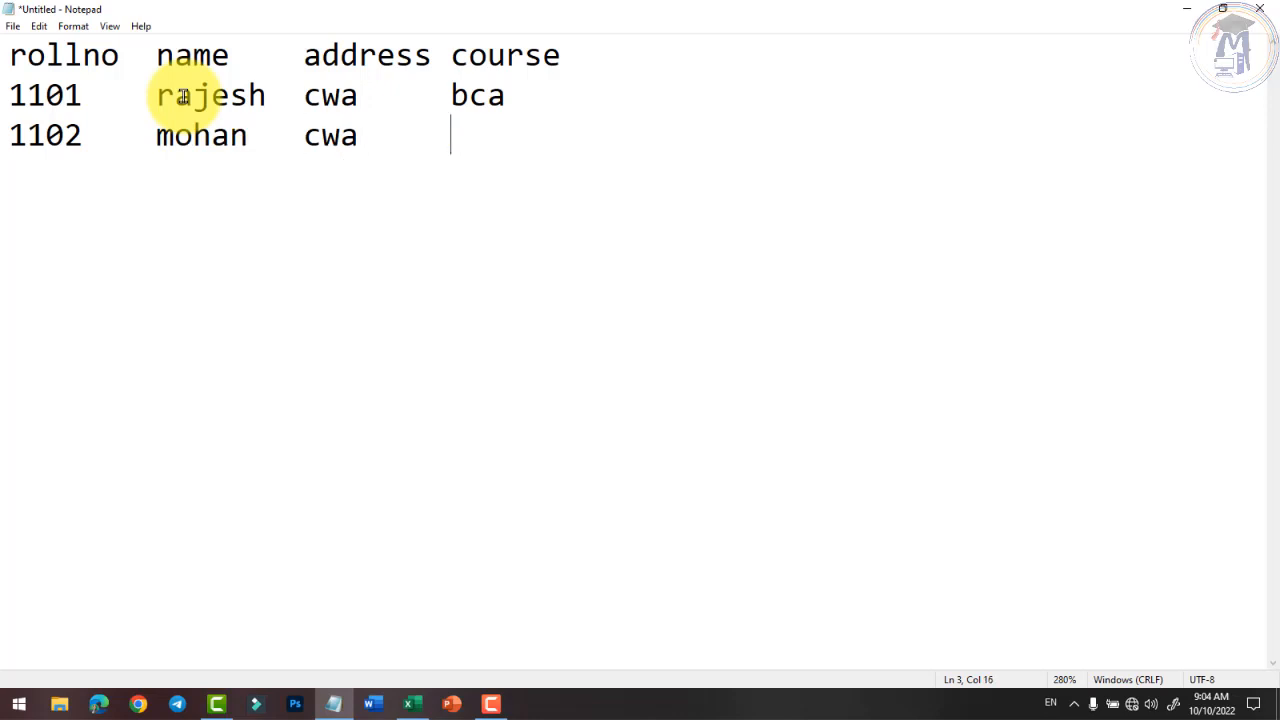
pyautogui.write('\tdca')
pyautogui.write(' 1103')
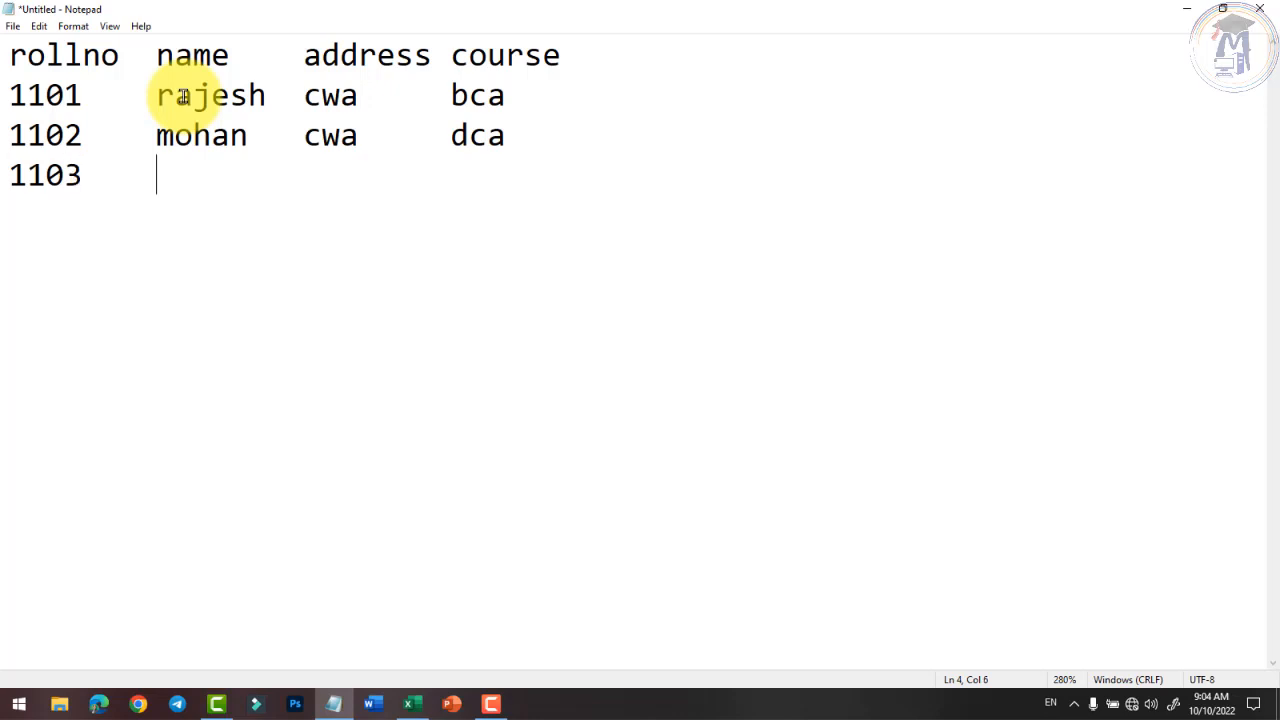
pyautogui.write('\traja\tcwa')
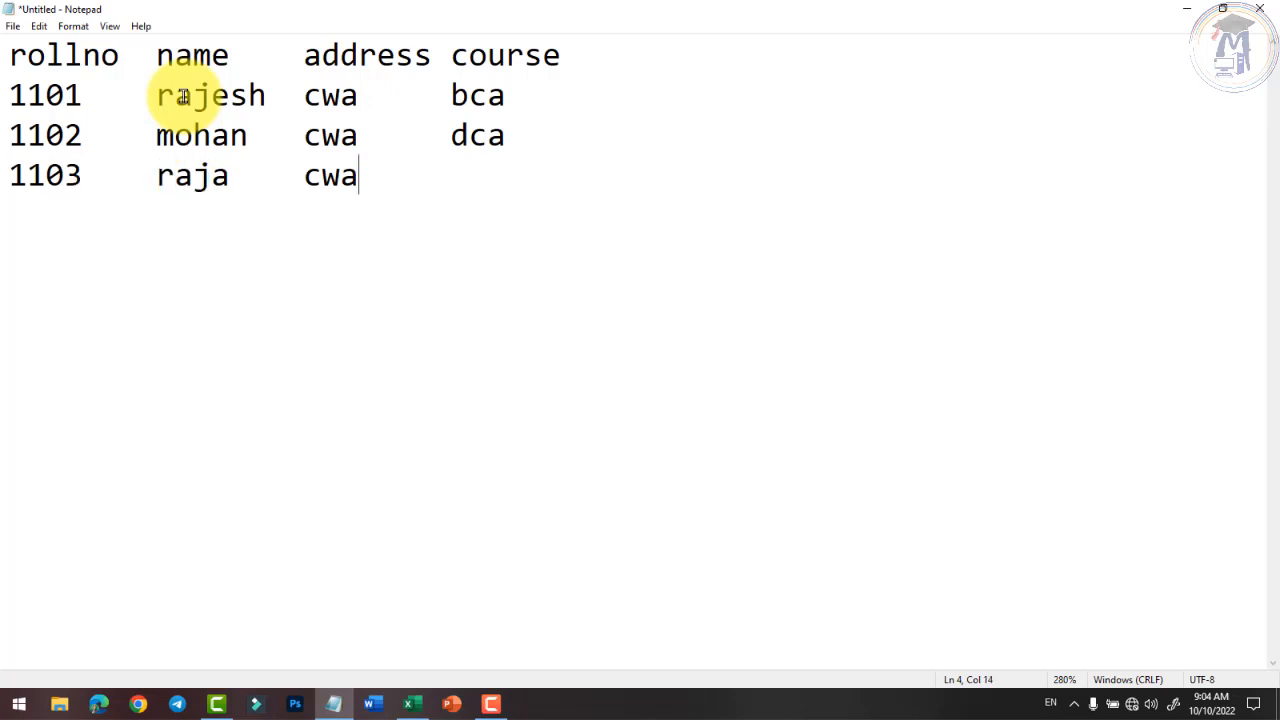
pyautogui.write('\tpgdca')
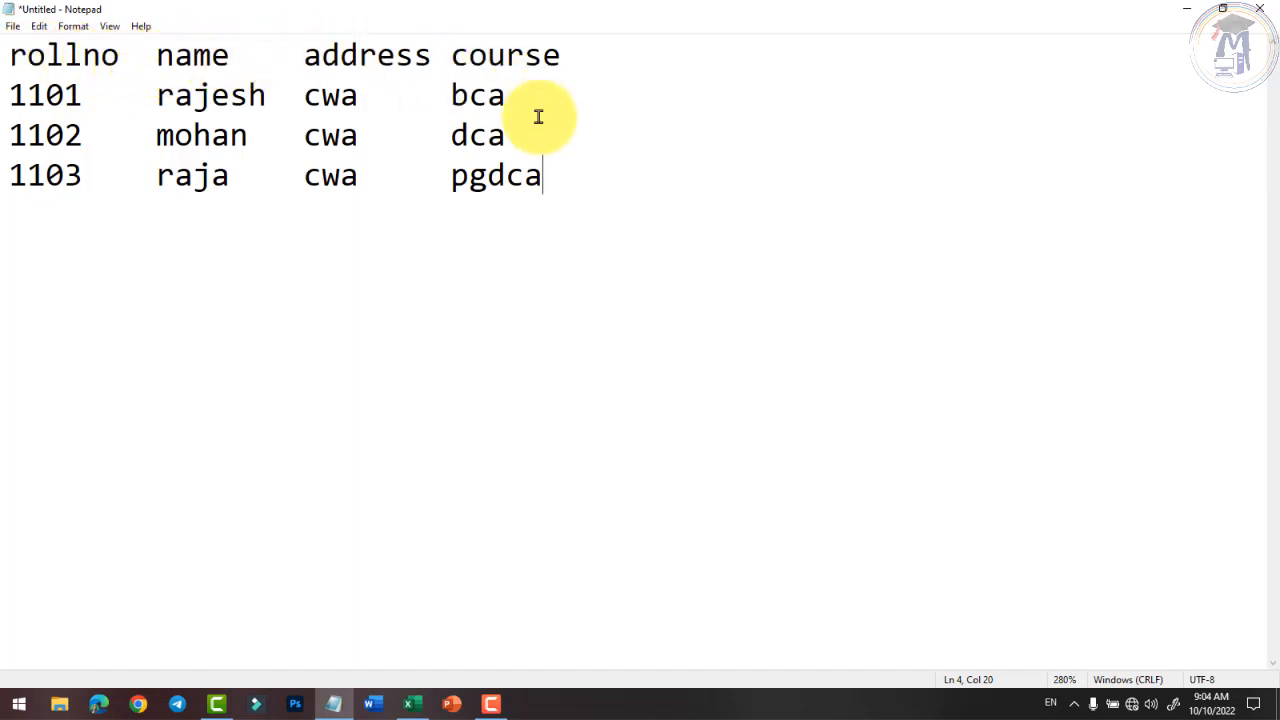
# Save the text document to the Desktop as getdata and close Notepad
pyautogui.click(13, 27)
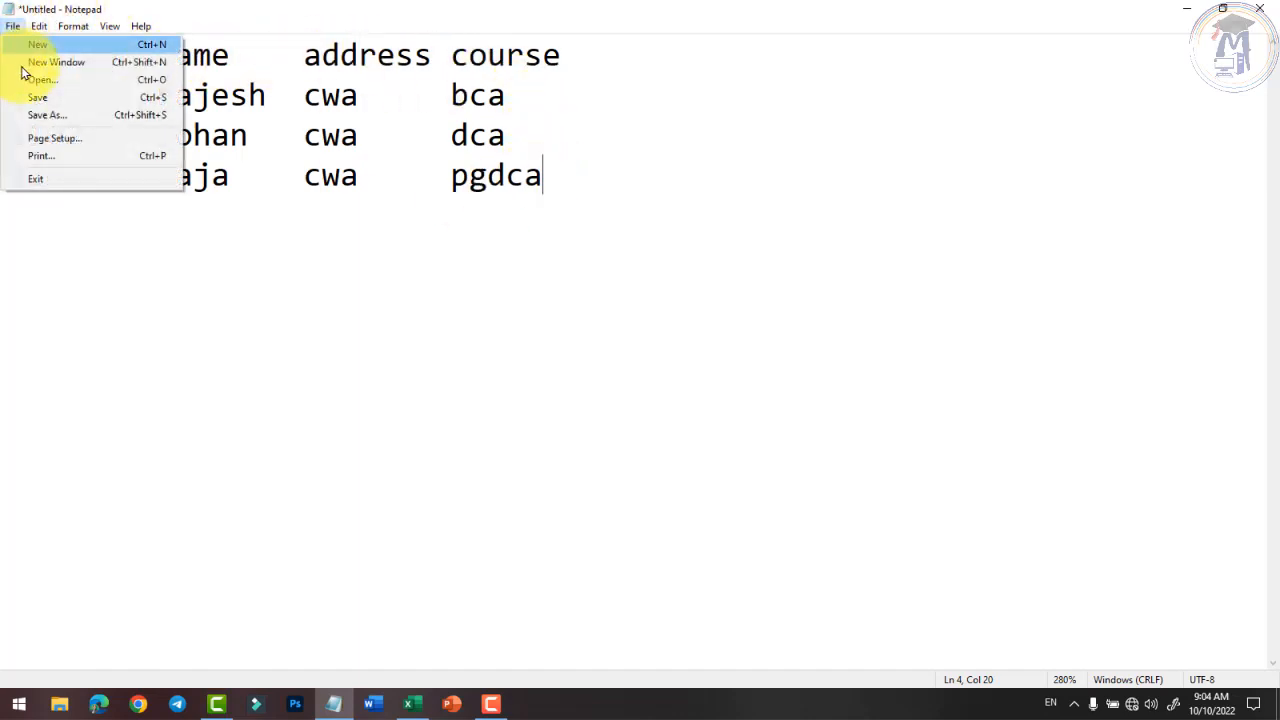
pyautogui.click(30, 97)
pyautogui.click(57, 172)
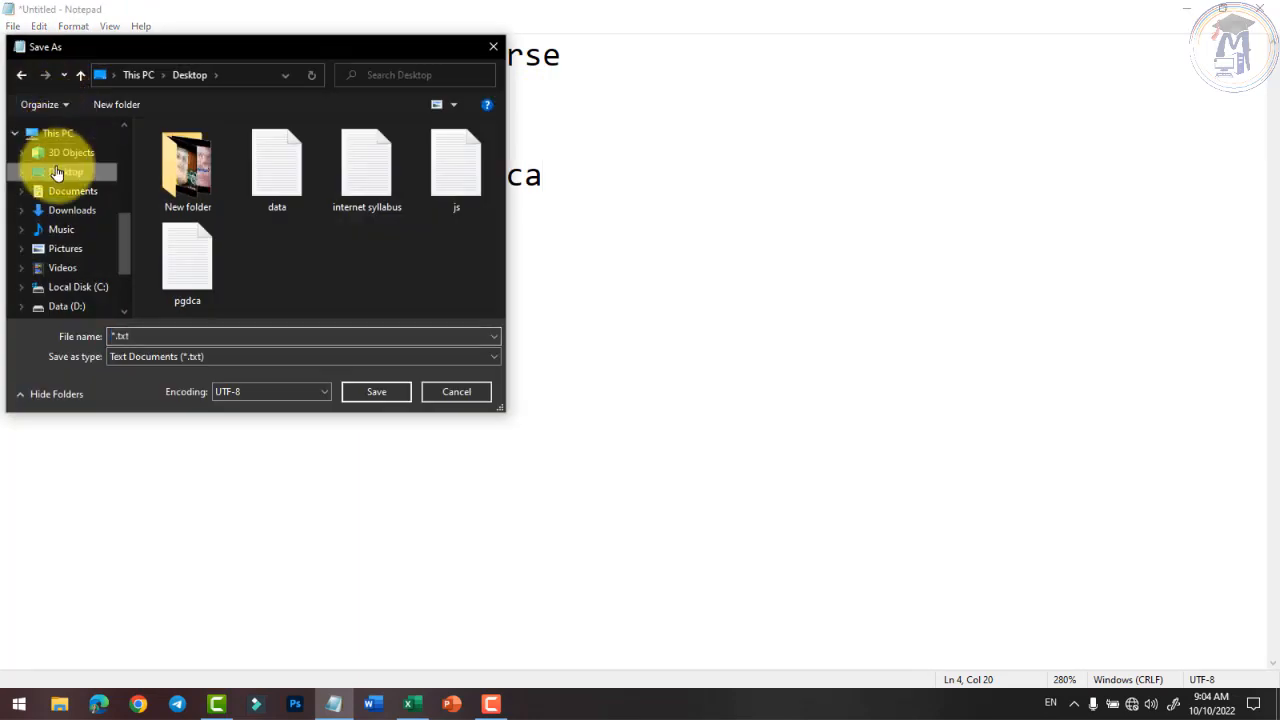
pyautogui.click(131, 335)
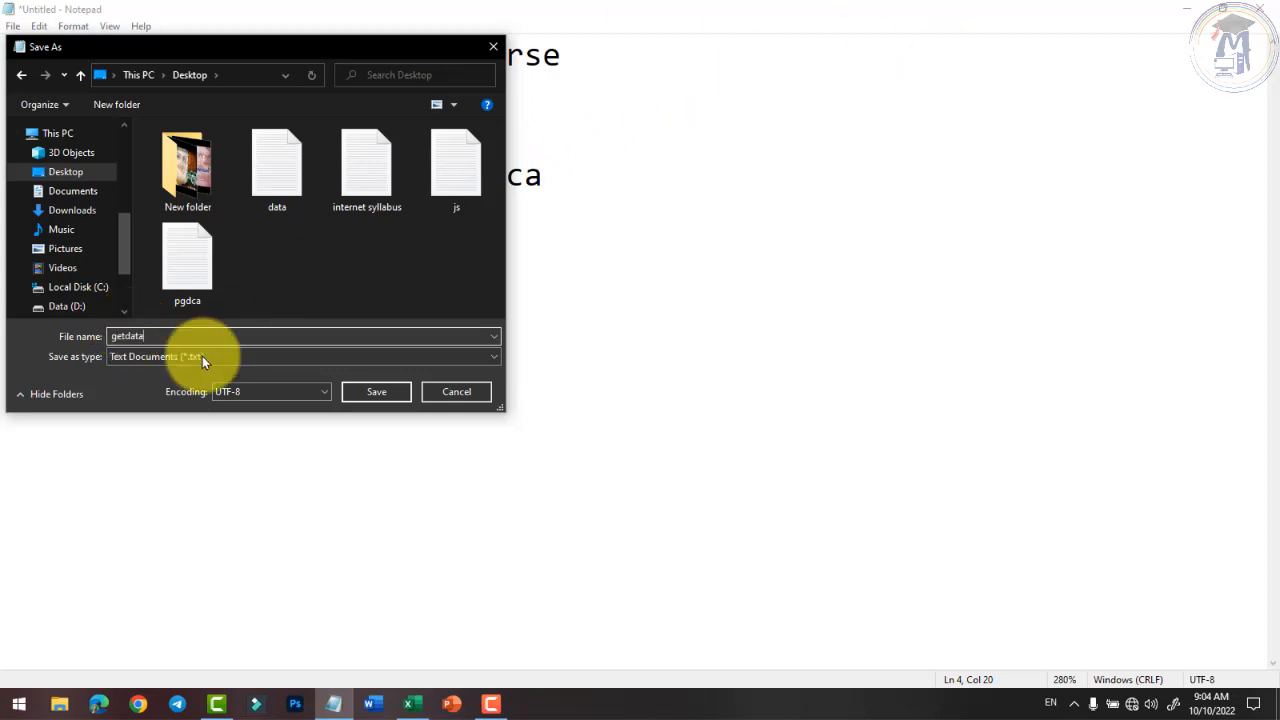
pyautogui.click(407, 399)
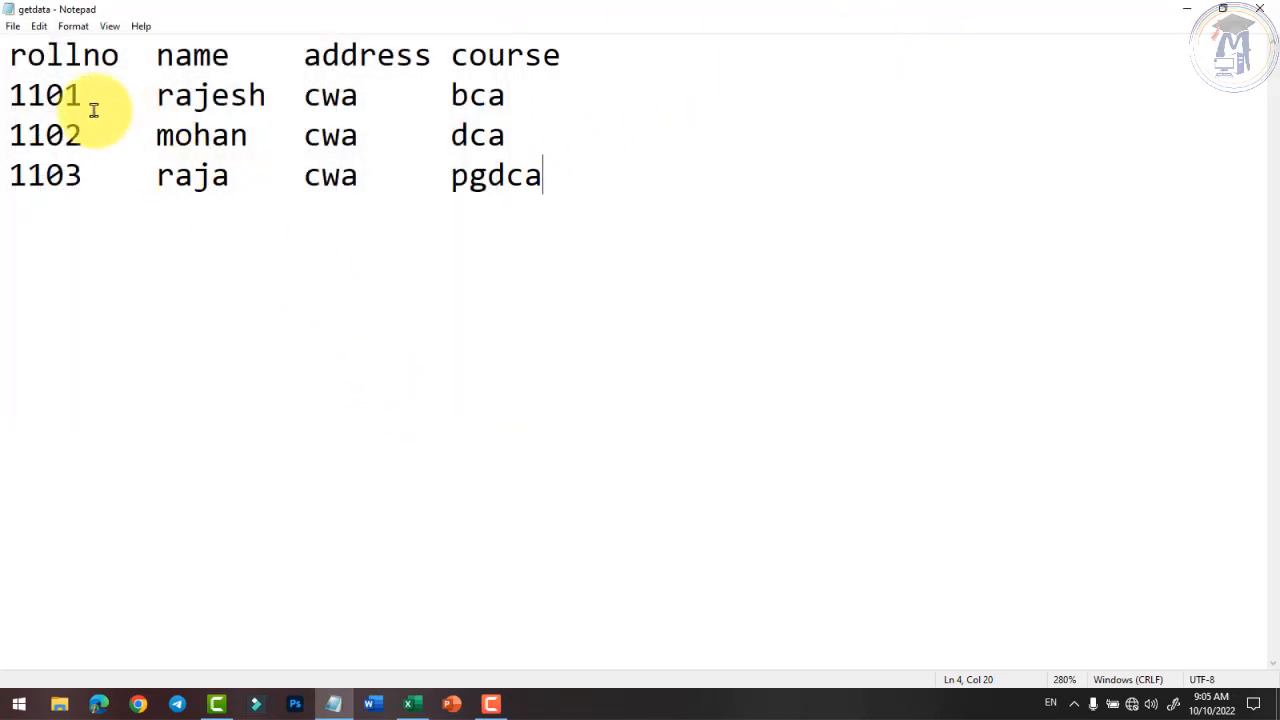
pyautogui.click(1268, 18)
# Switch to Excel, select cell A2 of Sheet13 and import the text file getdata from the Desktop as a Text/CSV source
pyautogui.moveTo(360, 292); pyautogui.dragTo(288, 268)
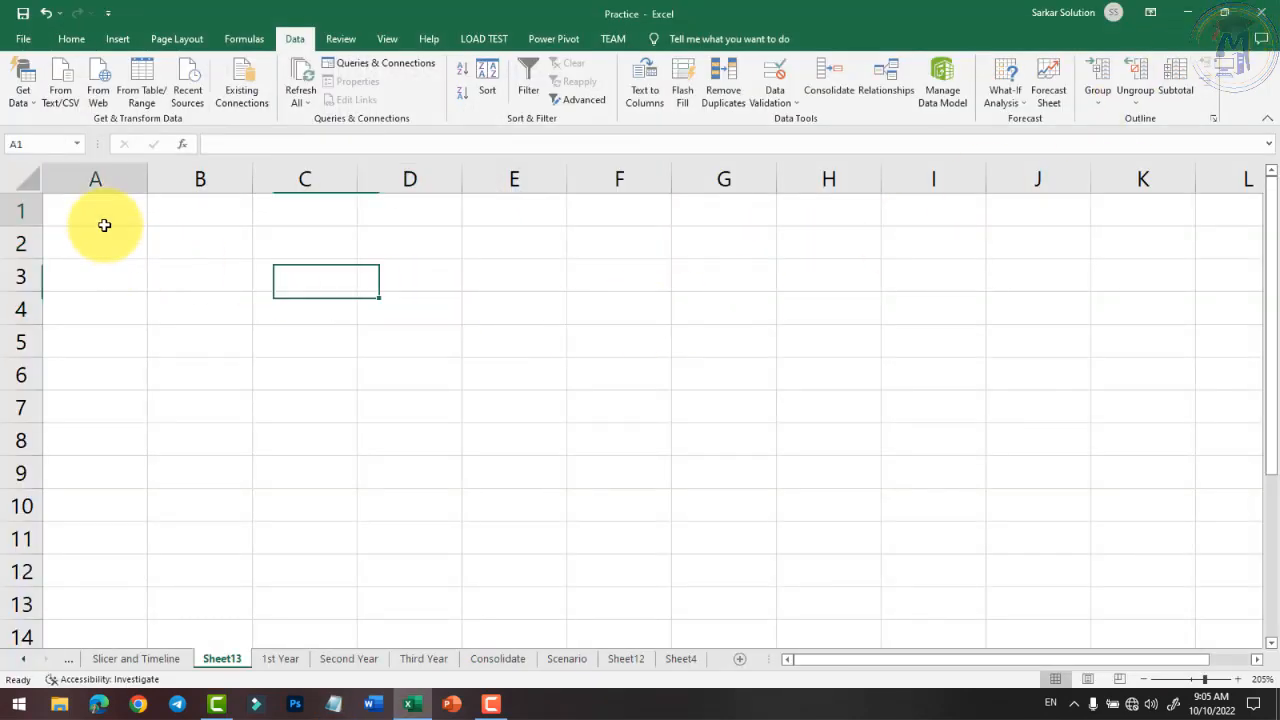
pyautogui.click(104, 248)
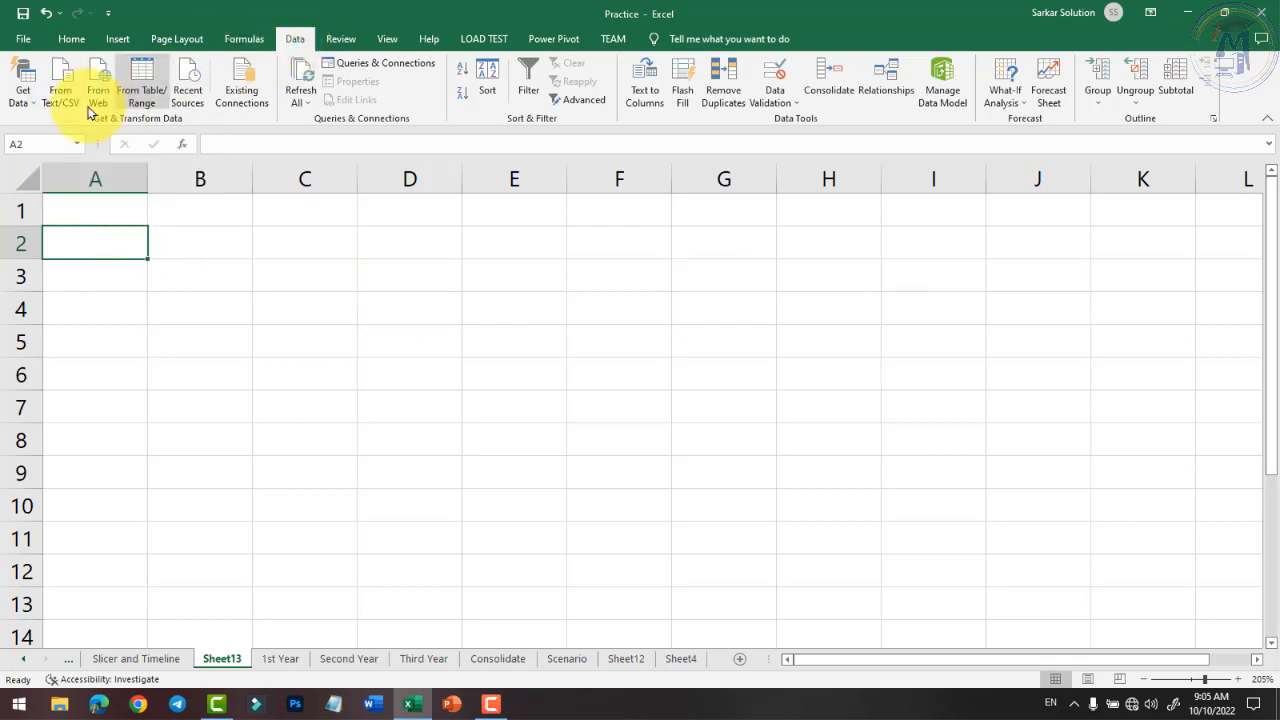
pyautogui.click(24, 95)
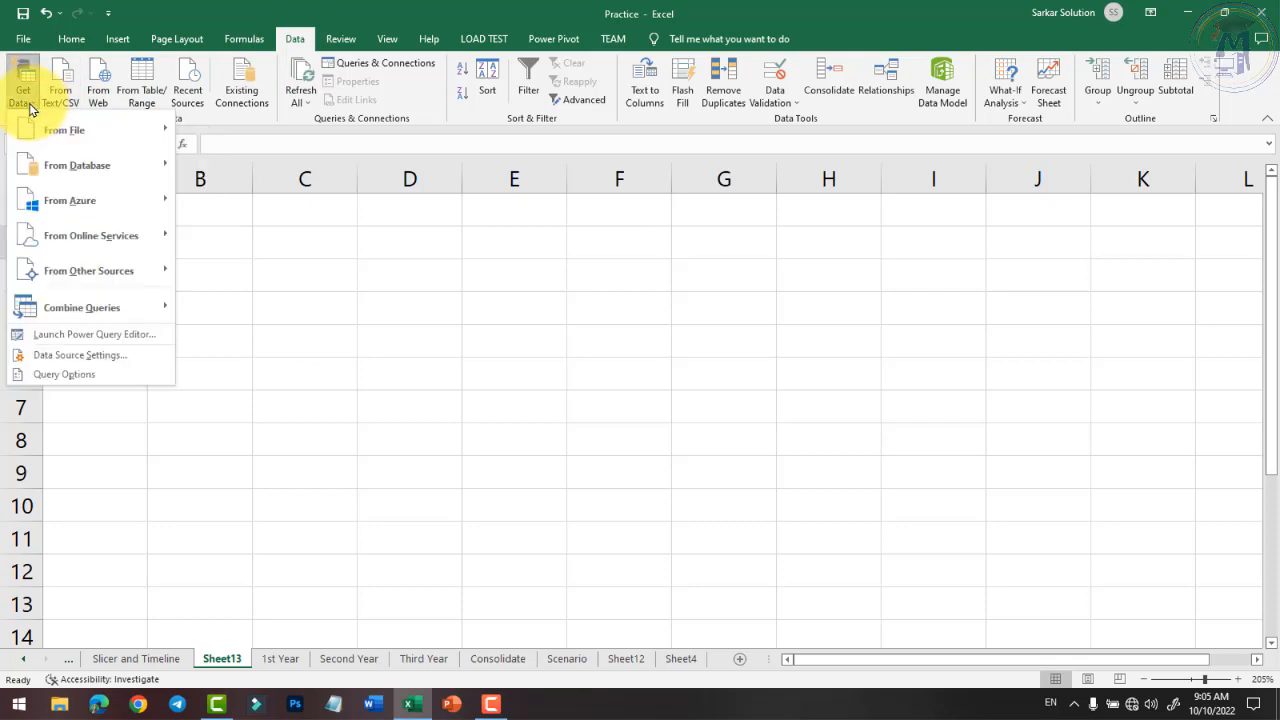
pyautogui.moveTo(90, 128)
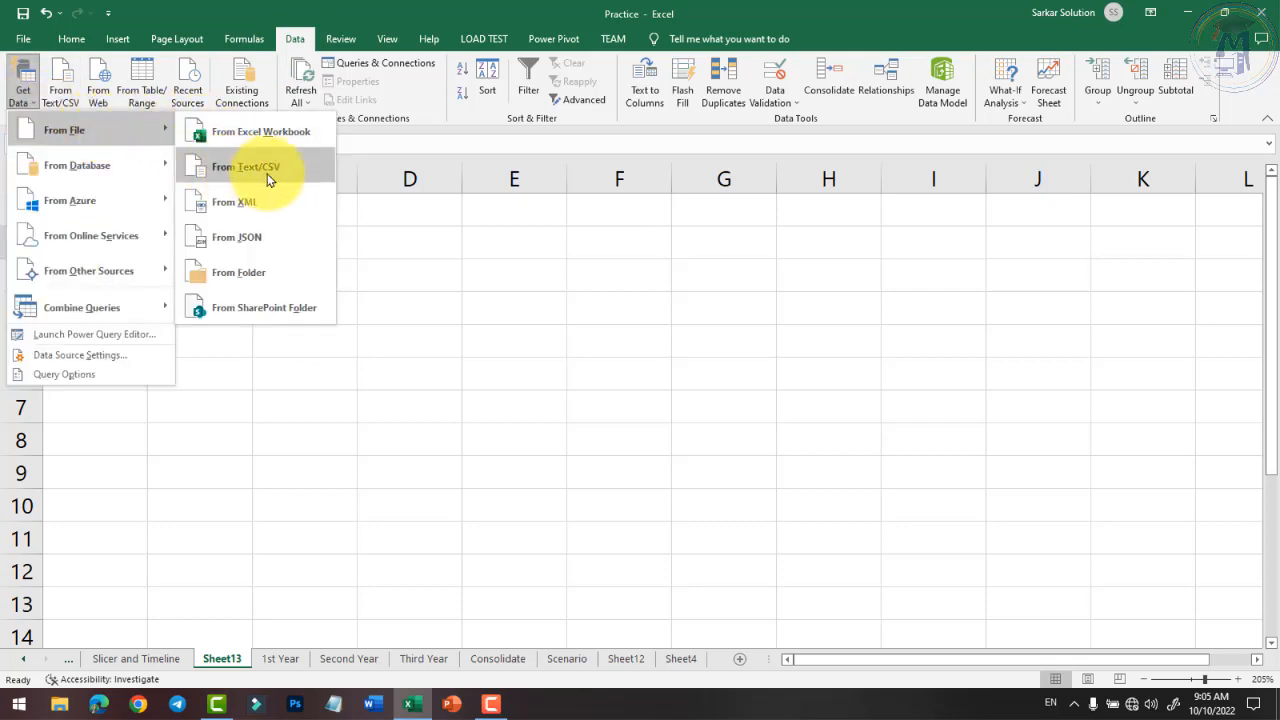
pyautogui.click(57, 74)
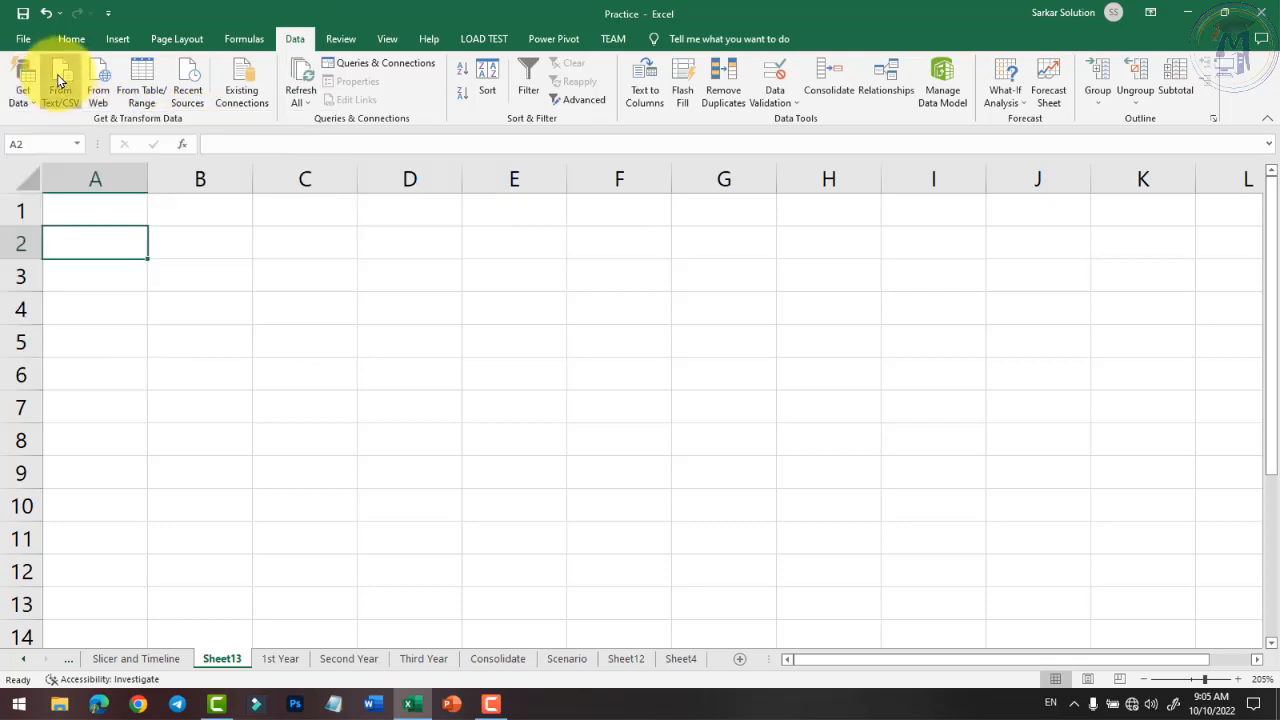
pyautogui.click(57, 74)
pyautogui.moveTo(246, 20); pyautogui.dragTo(484, 82)
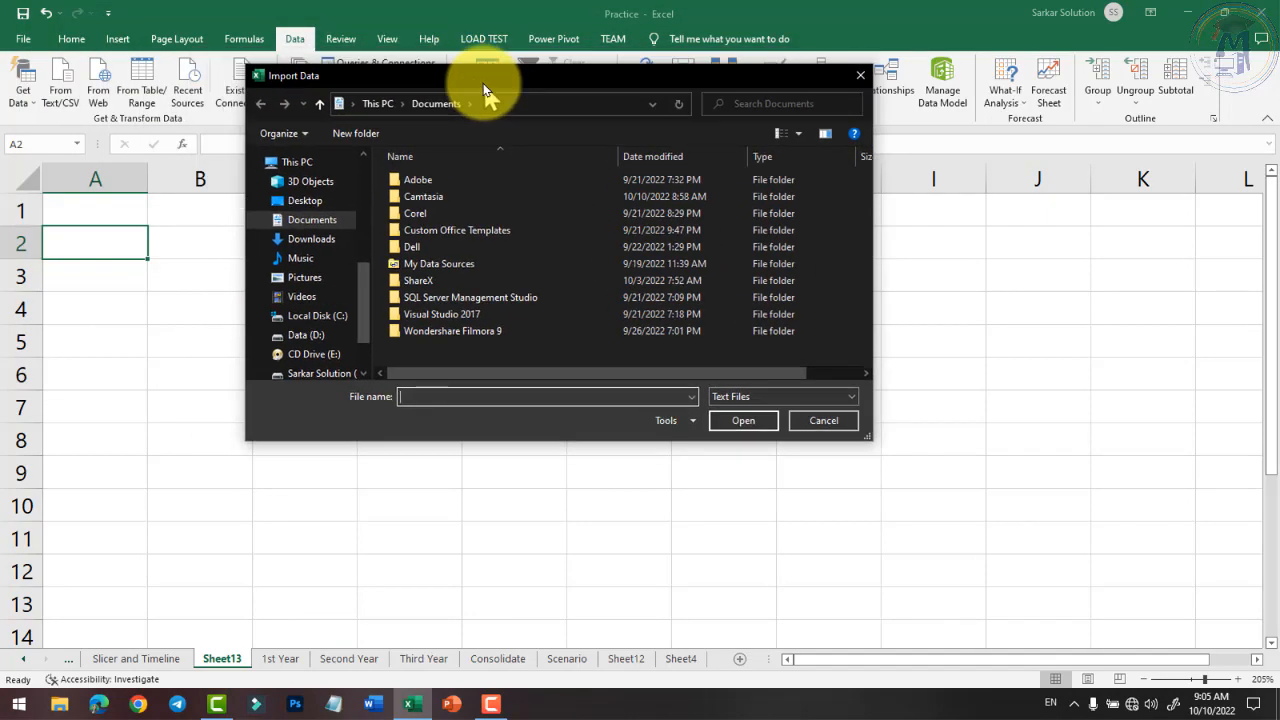
pyautogui.click(296, 203)
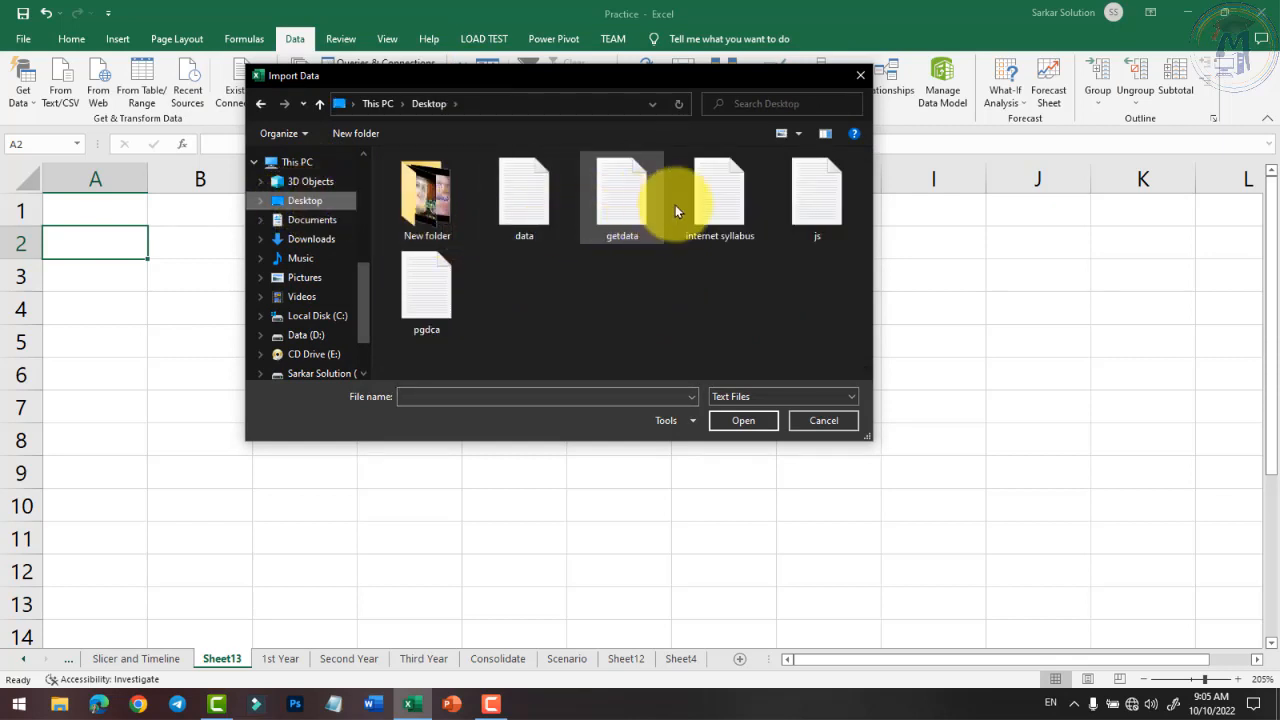
pyautogui.click(614, 207)
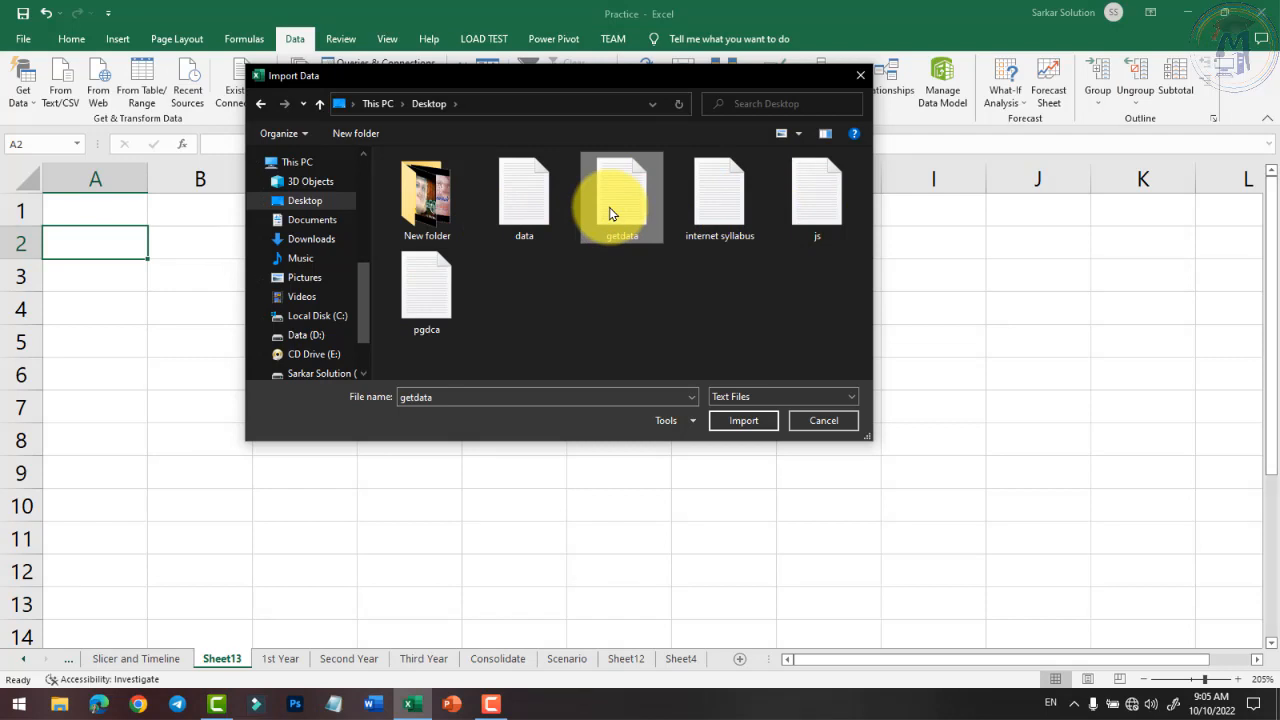
pyautogui.click(747, 421)
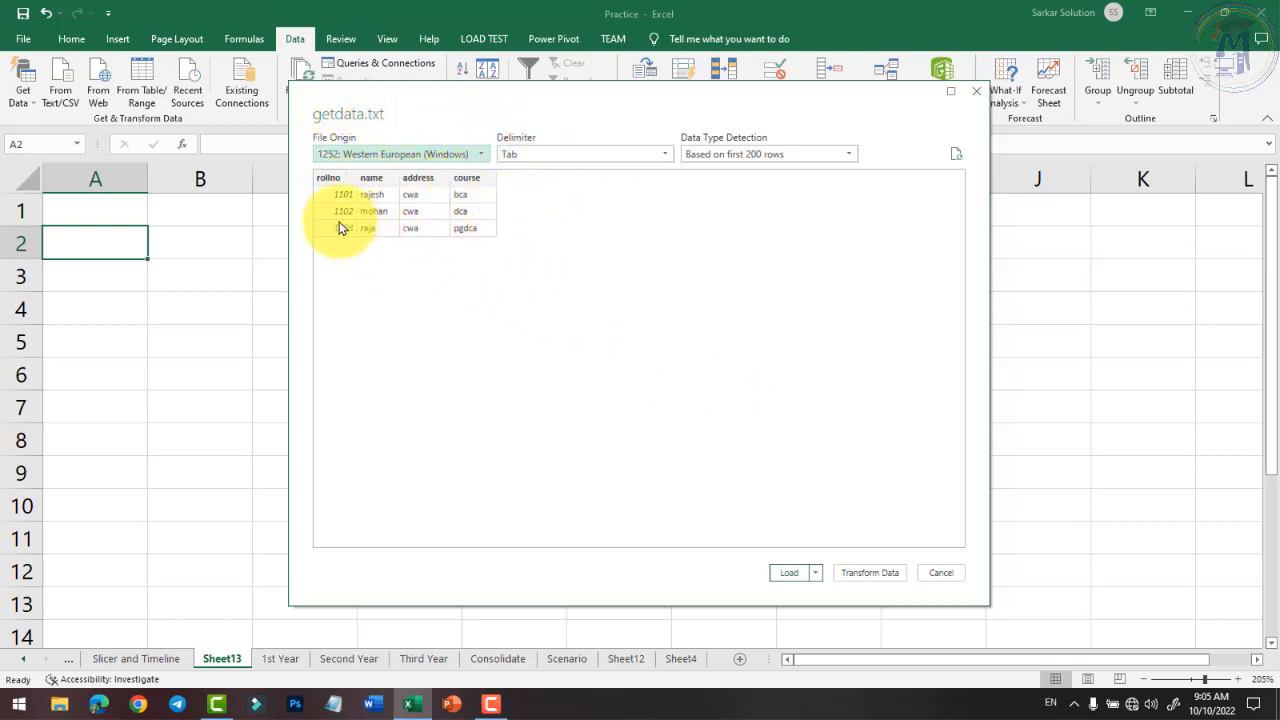
# Examine the delimiter options for the getdata.txt import and compare the column separation with the source file in Notepad
pyautogui.click(533, 158)
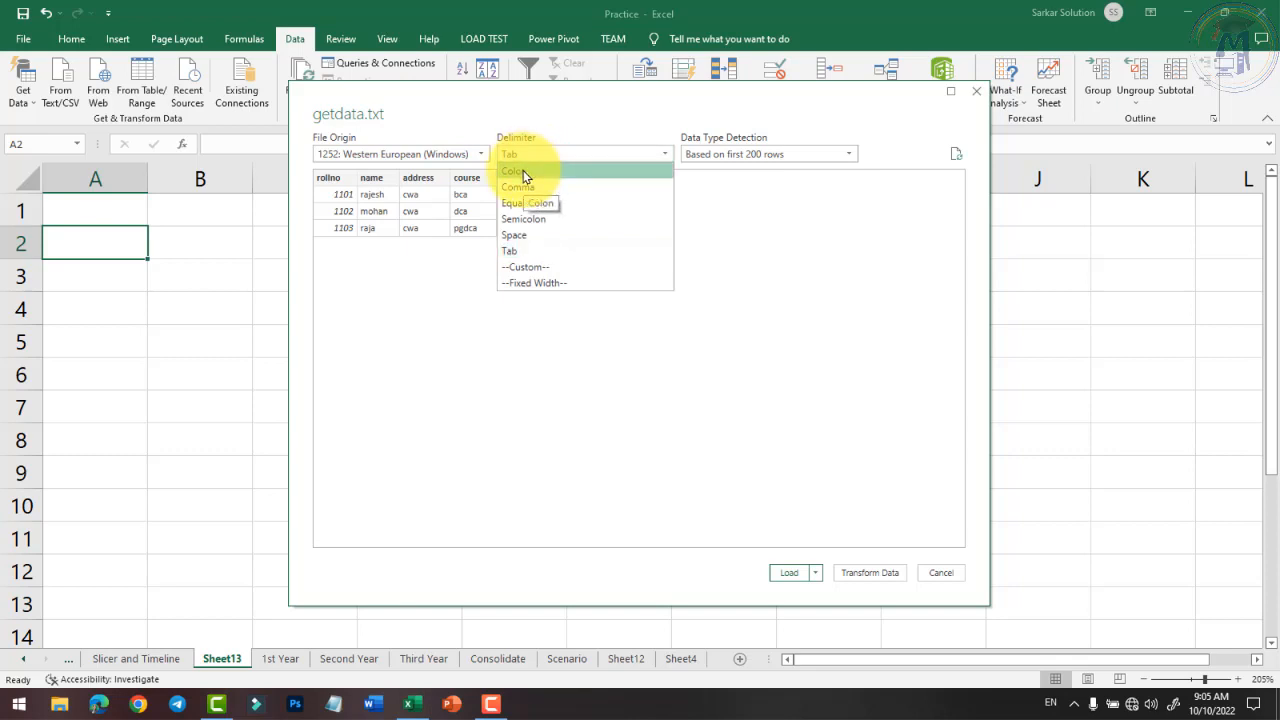
pyautogui.rightClick(334, 703)
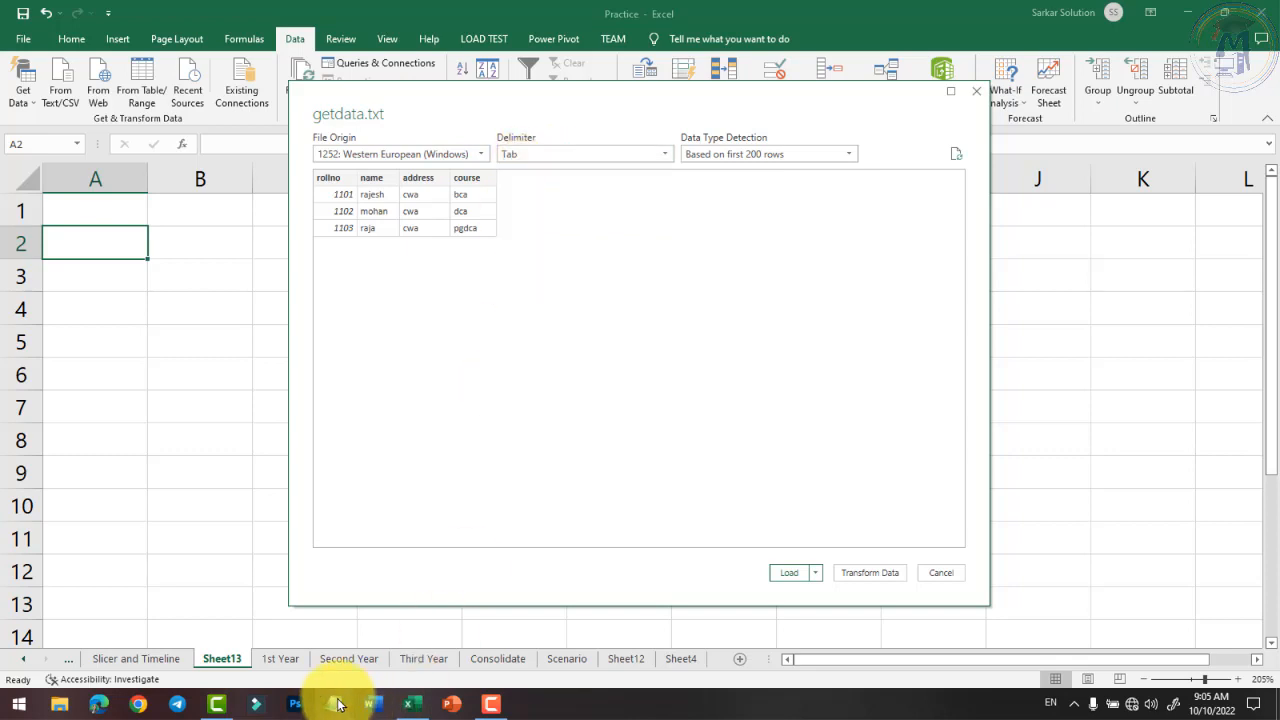
pyautogui.click(332, 309)
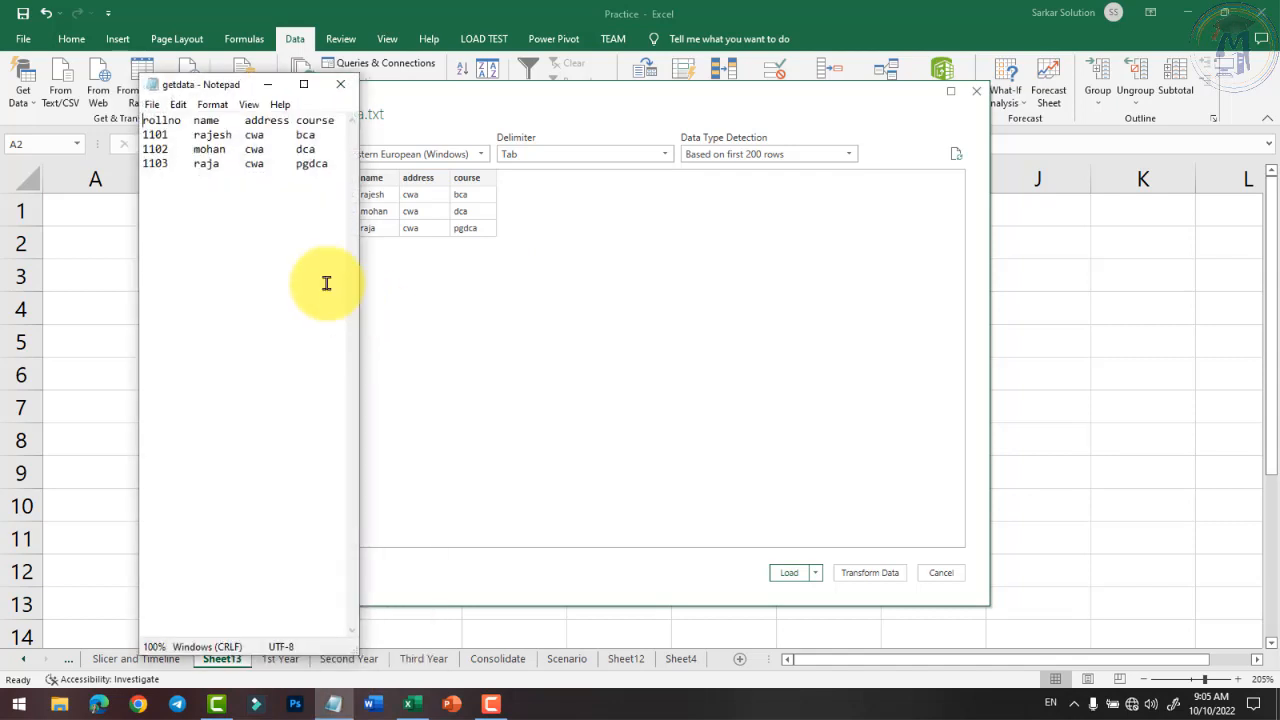
pyautogui.click(303, 85)
pyautogui.scroll(17, 80, 65)
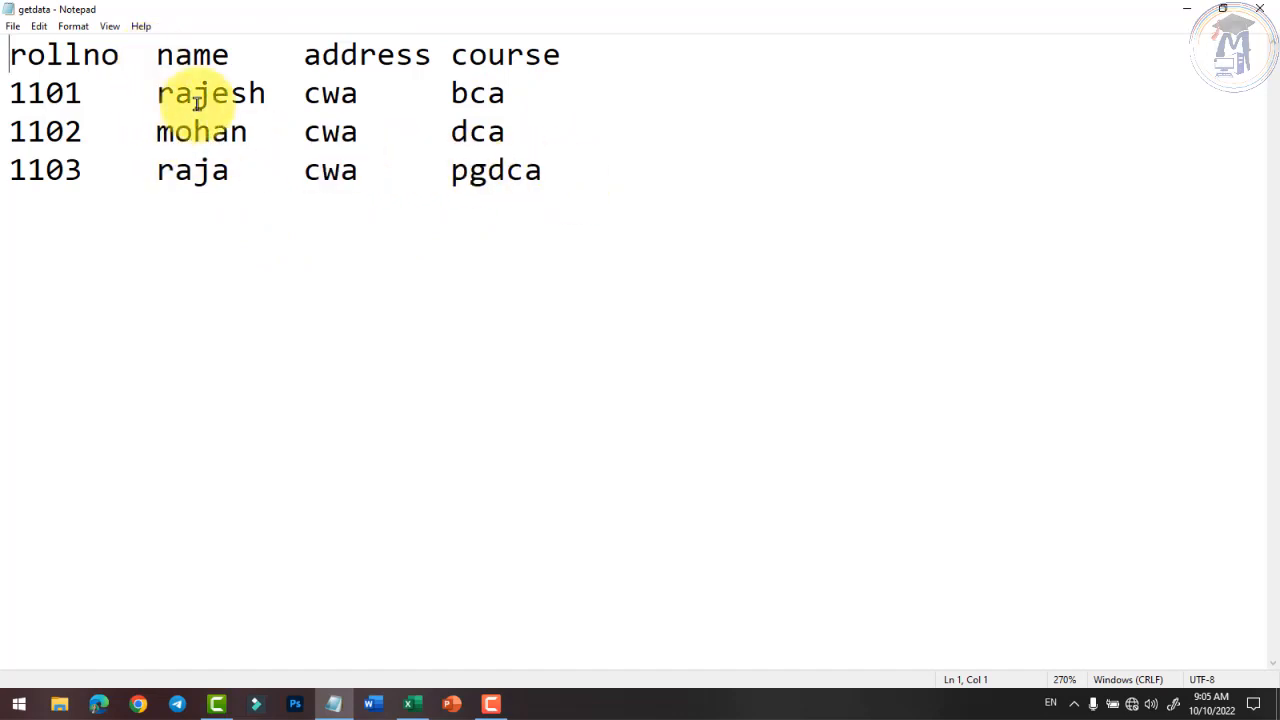
pyautogui.click(1186, 9)
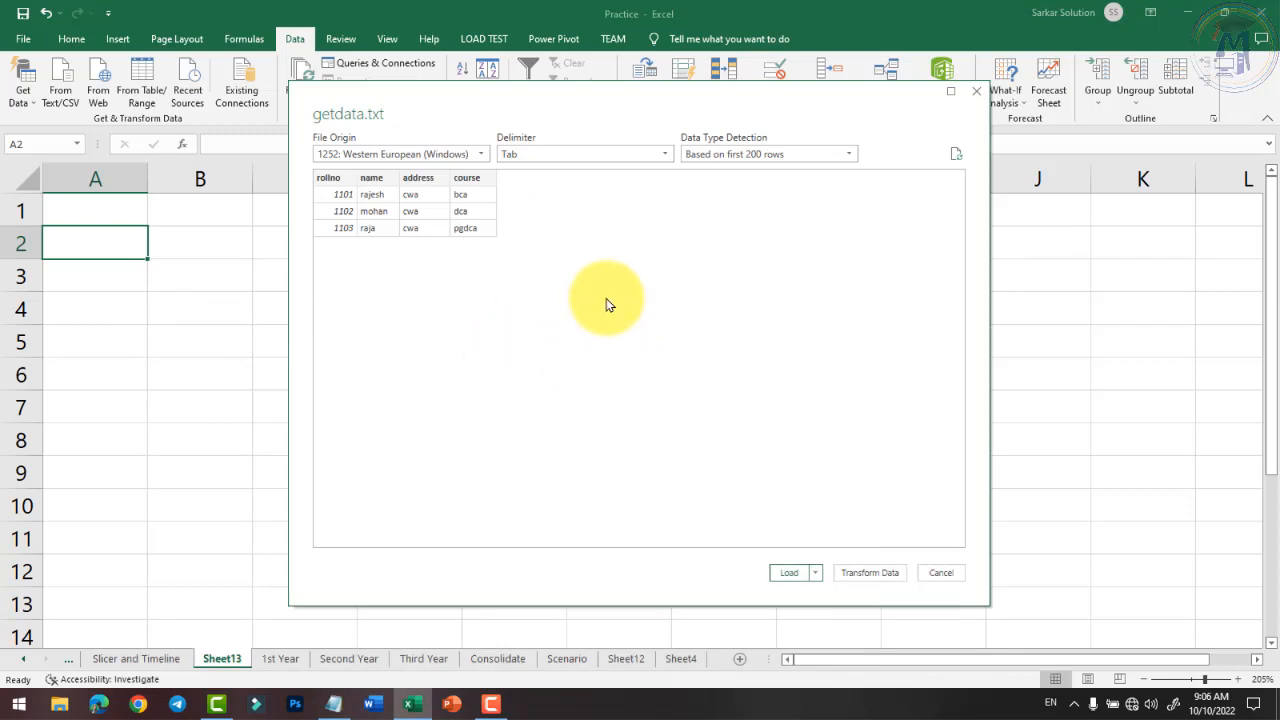
pyautogui.click(526, 154)
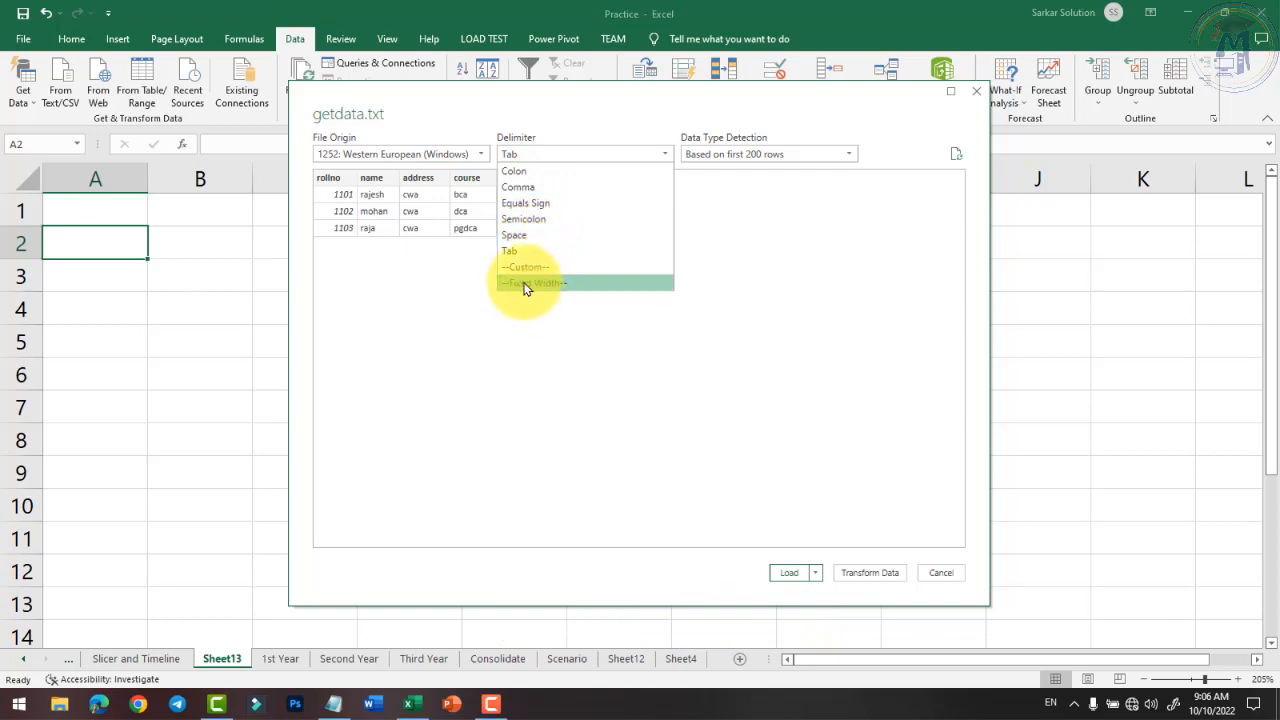
pyautogui.click(731, 255)
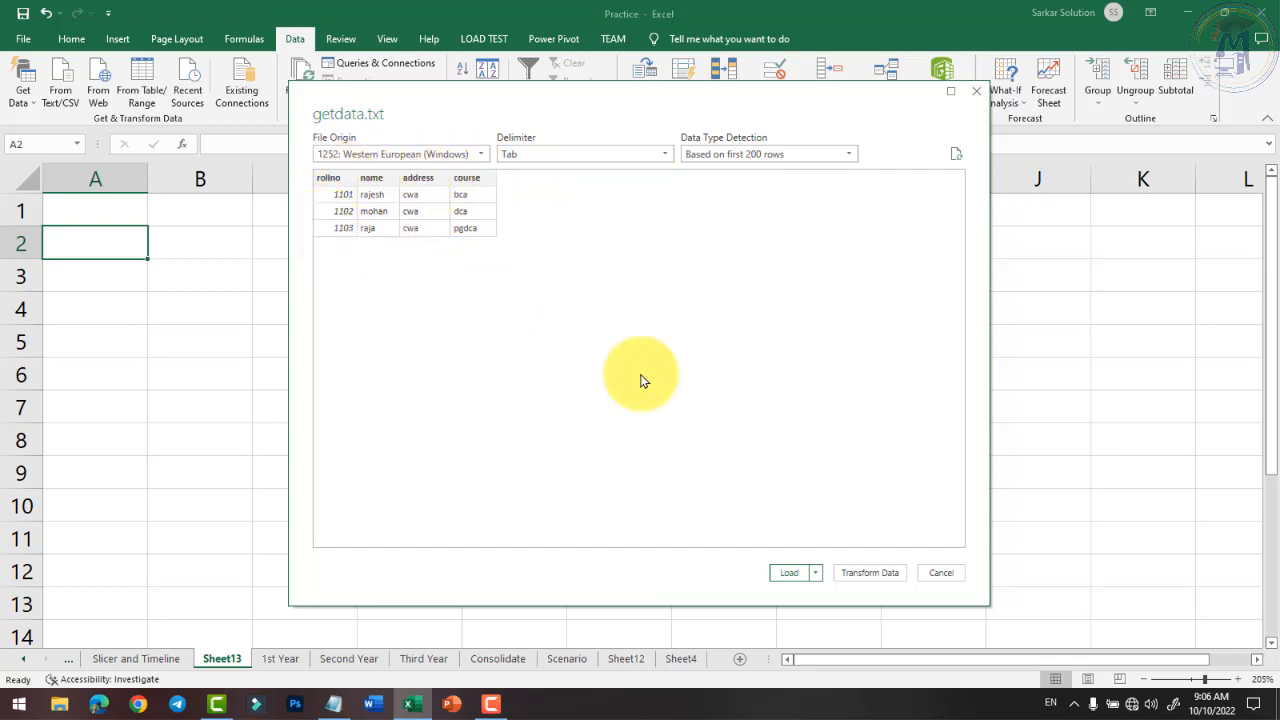
# Load the previewed getdata.txt data into the workbook and view the details of the getdata query
pyautogui.click(792, 576)
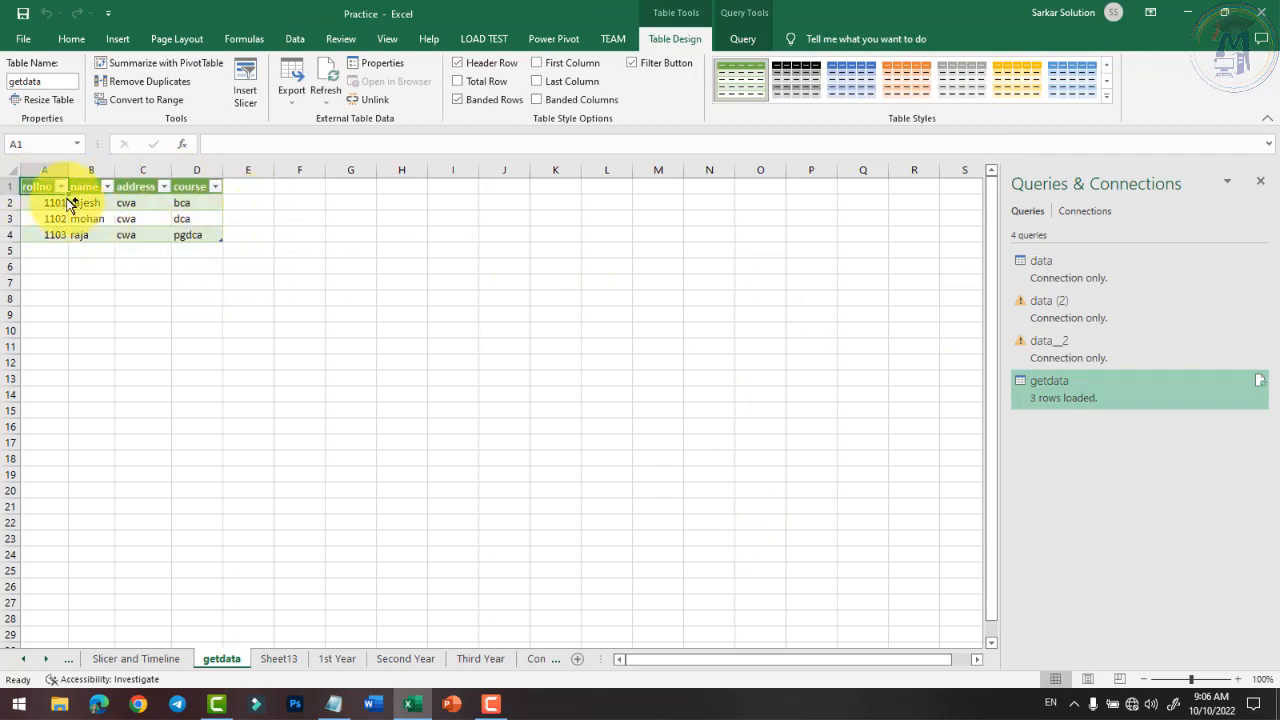
pyautogui.keyDown('ctrl'); pyautogui.scroll(9, 63, 200); pyautogui.keyUp('ctrl')
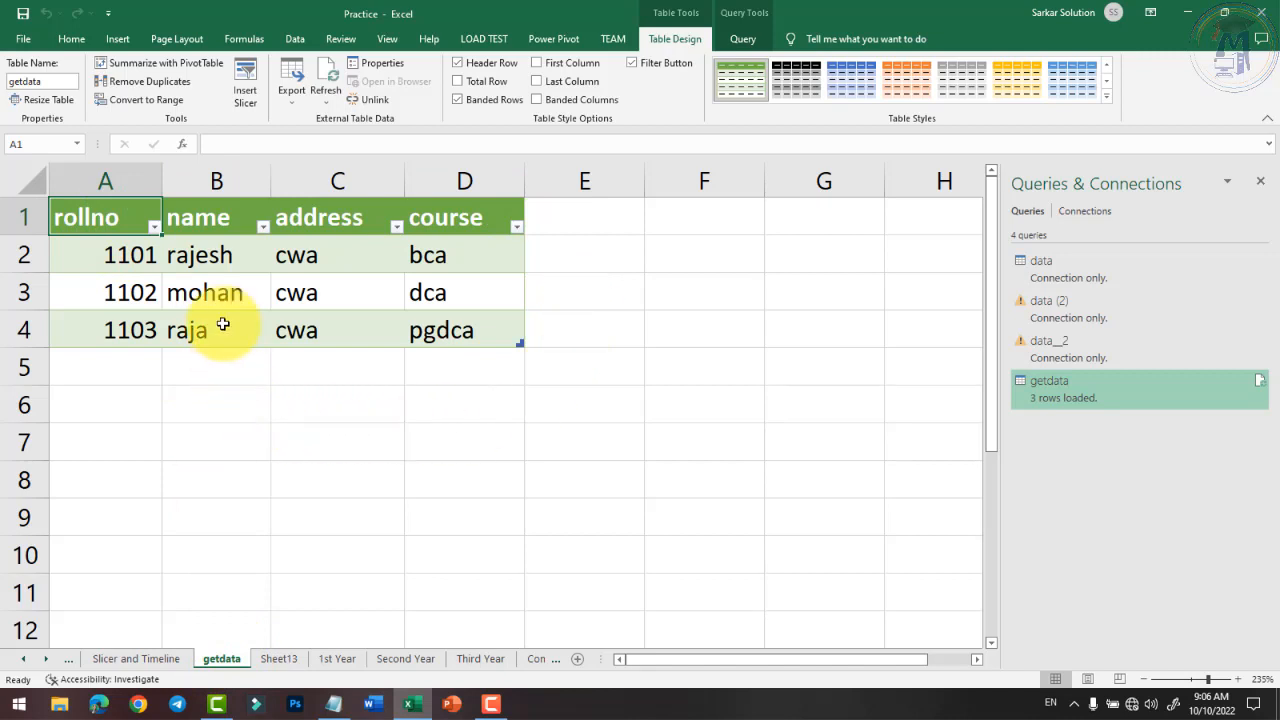
pyautogui.click(296, 39)
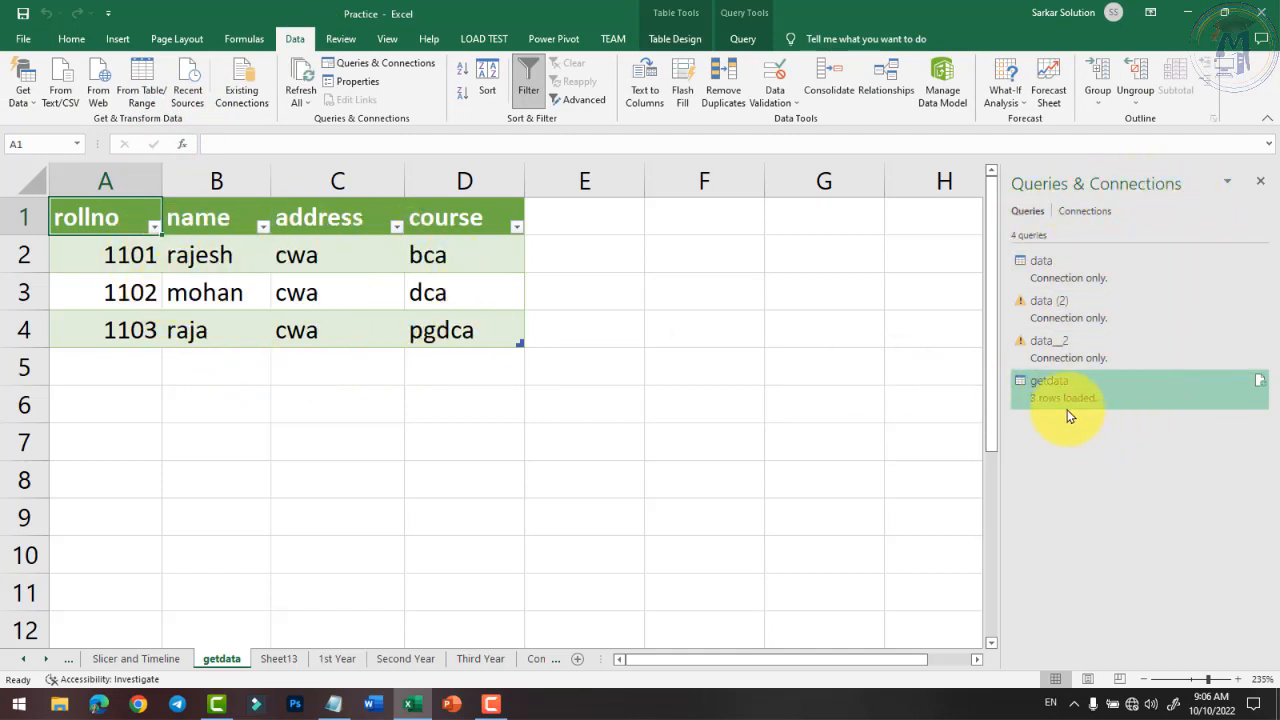
pyautogui.moveTo(1043, 393)
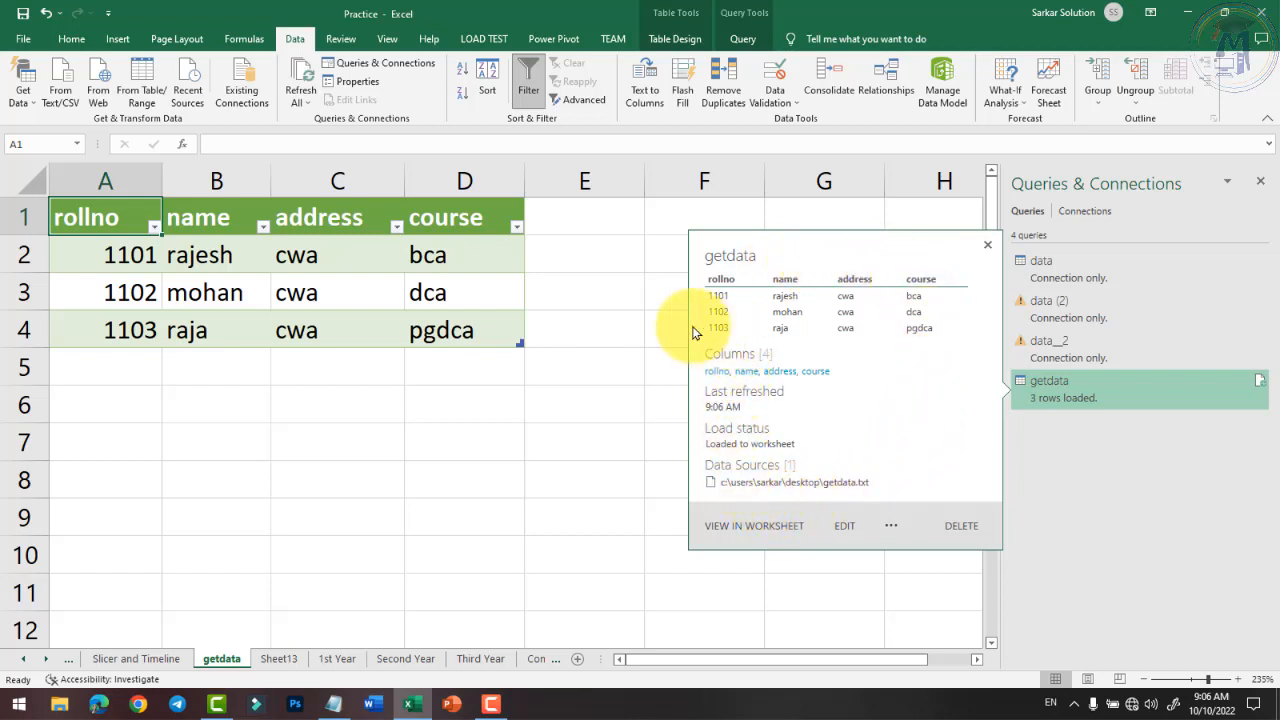
pyautogui.click(470, 292)
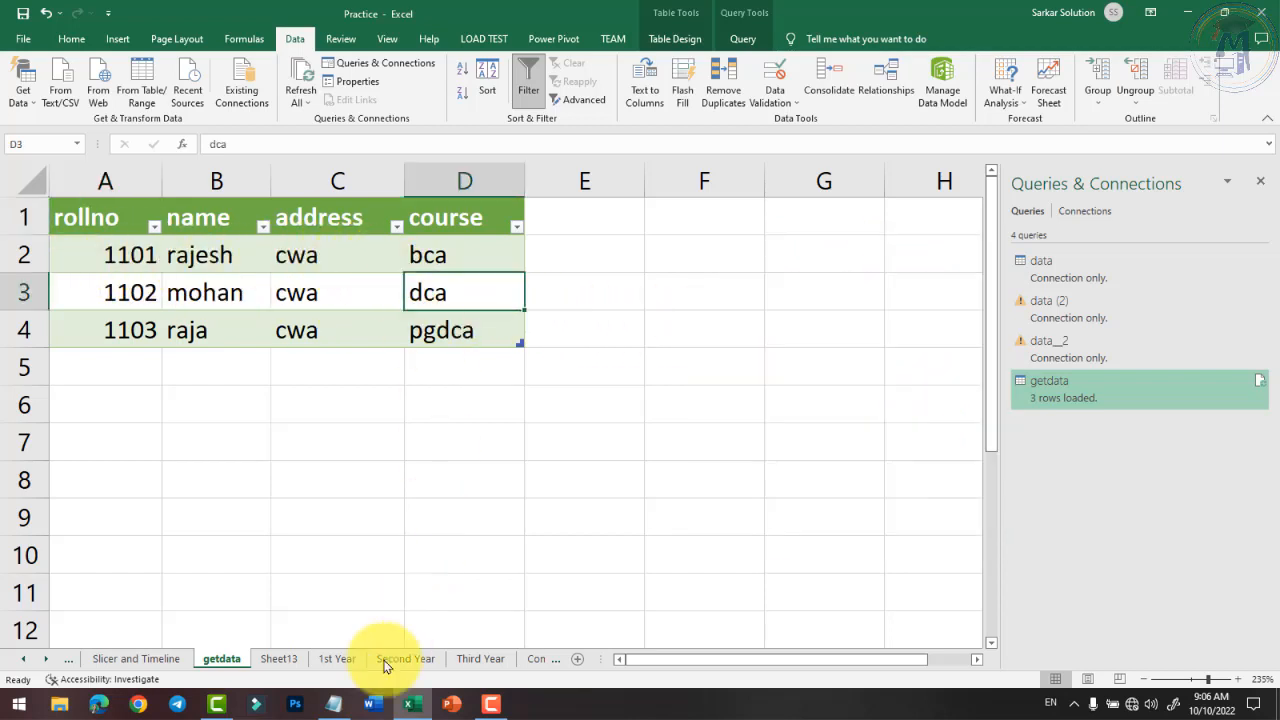
# Switch to Notepad, add student row 1104 with a name, an address and the course bca, and save the getdata file
pyautogui.click(334, 704)
pyautogui.click(626, 187)
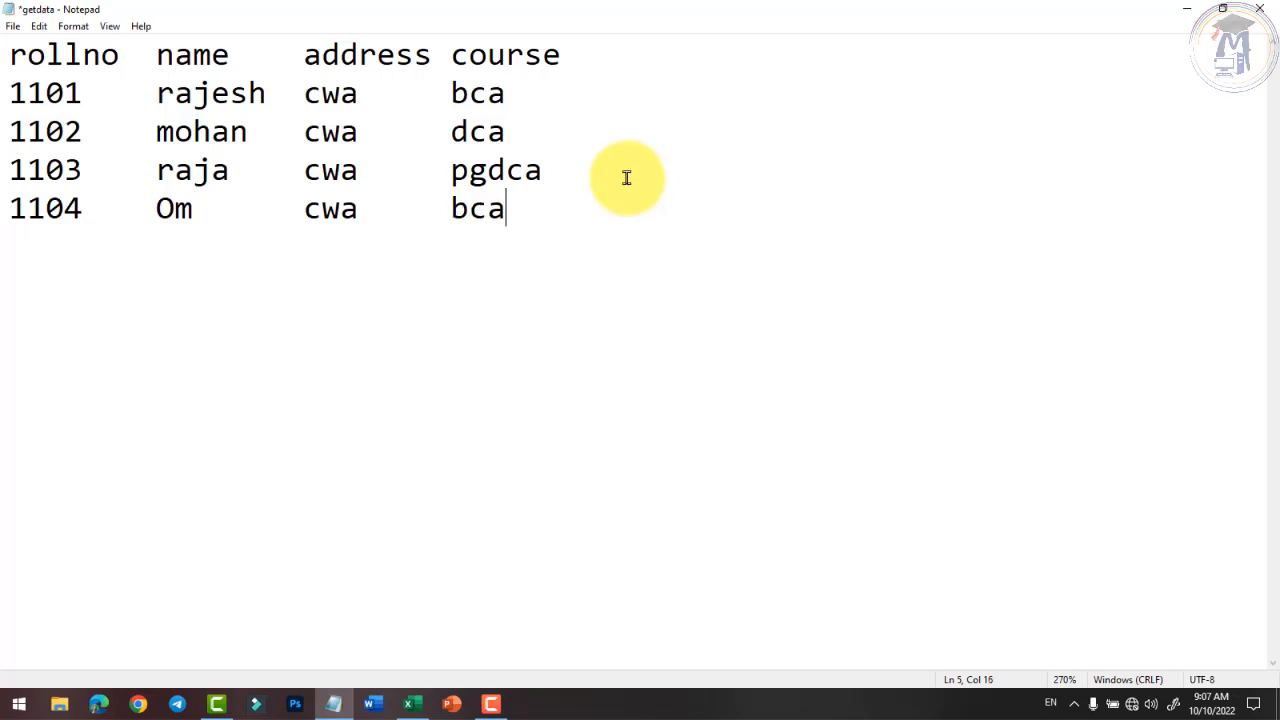
pyautogui.click(14, 26)
pyautogui.click(35, 97)
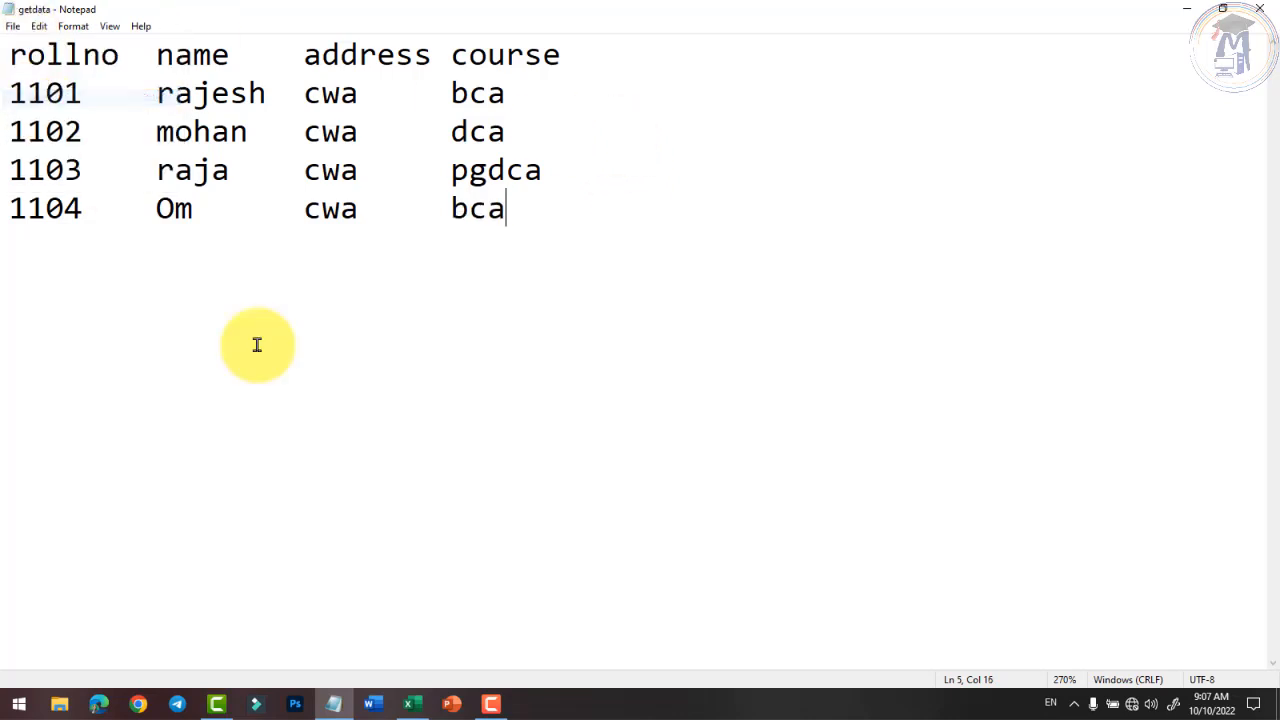
# Switch back to Excel, refresh all data connections and check the last row of the getdata table
pyautogui.click(410, 704)
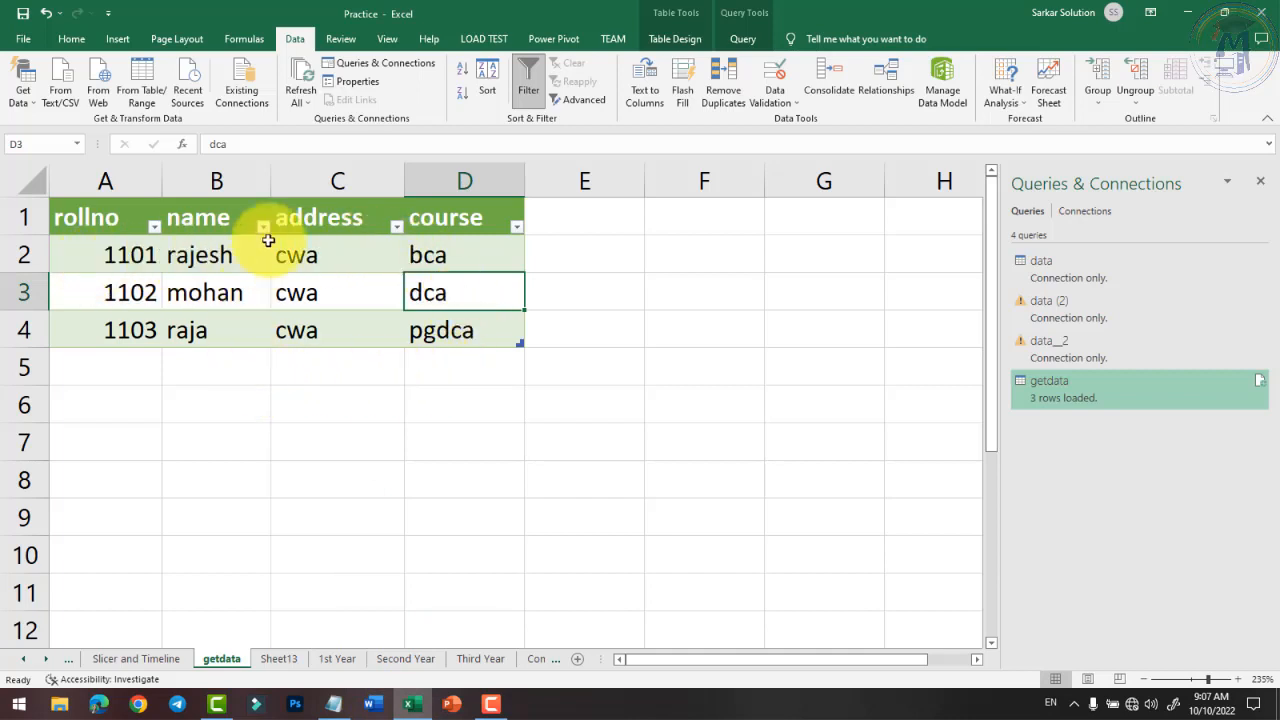
pyautogui.click(300, 78)
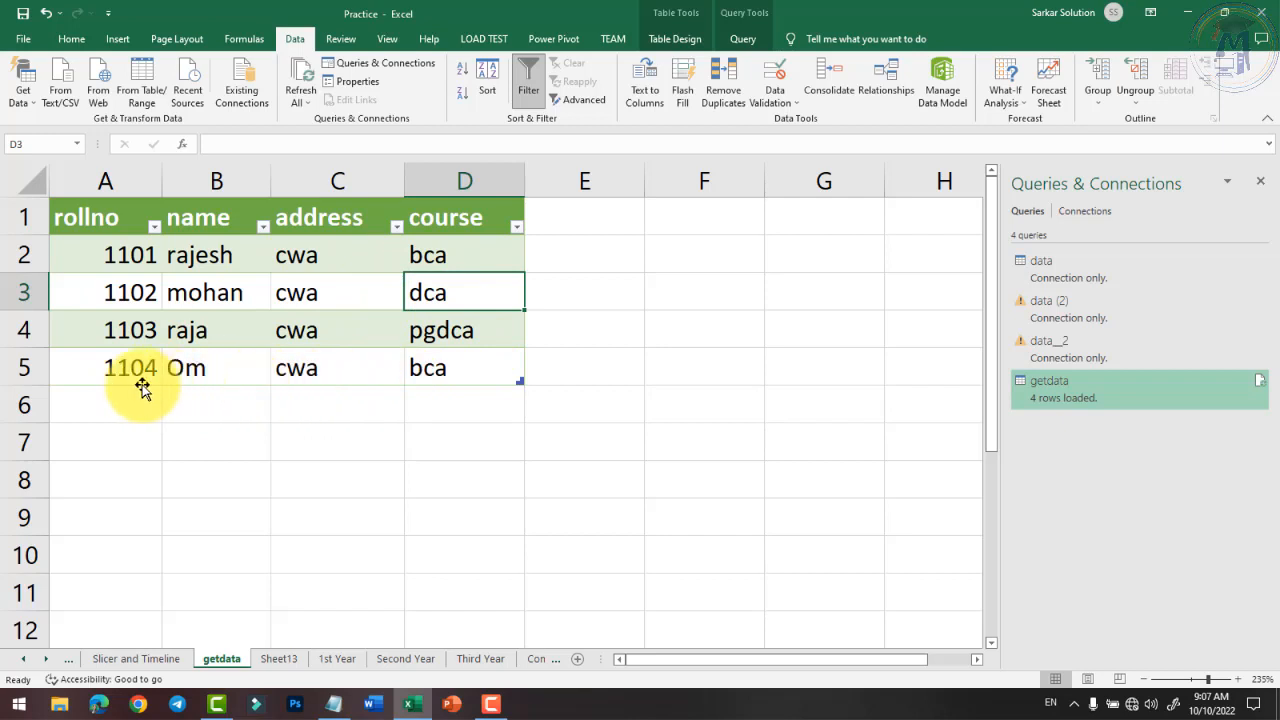
pyautogui.click(463, 367)
pyautogui.click(159, 397)
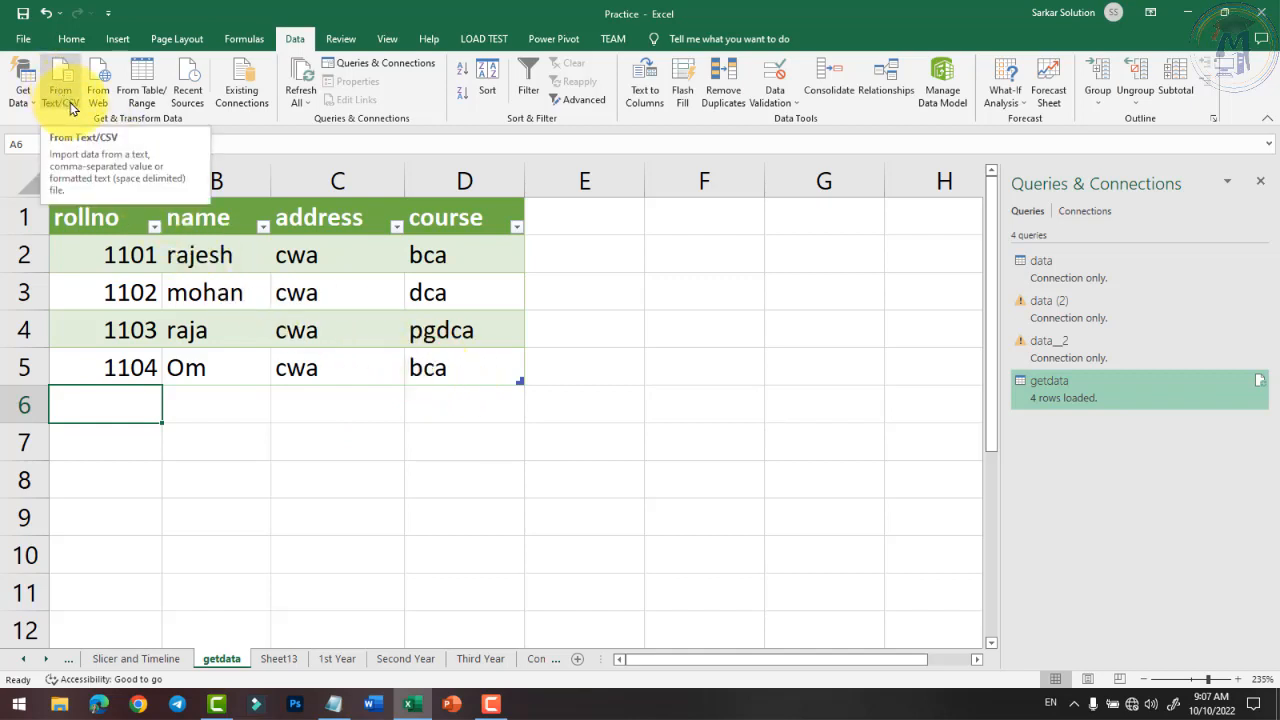
# Examine the Get Data sources for files and Azure, including workbook, Text/CSV, XML, JSON and folder imports
pyautogui.click(28, 100)
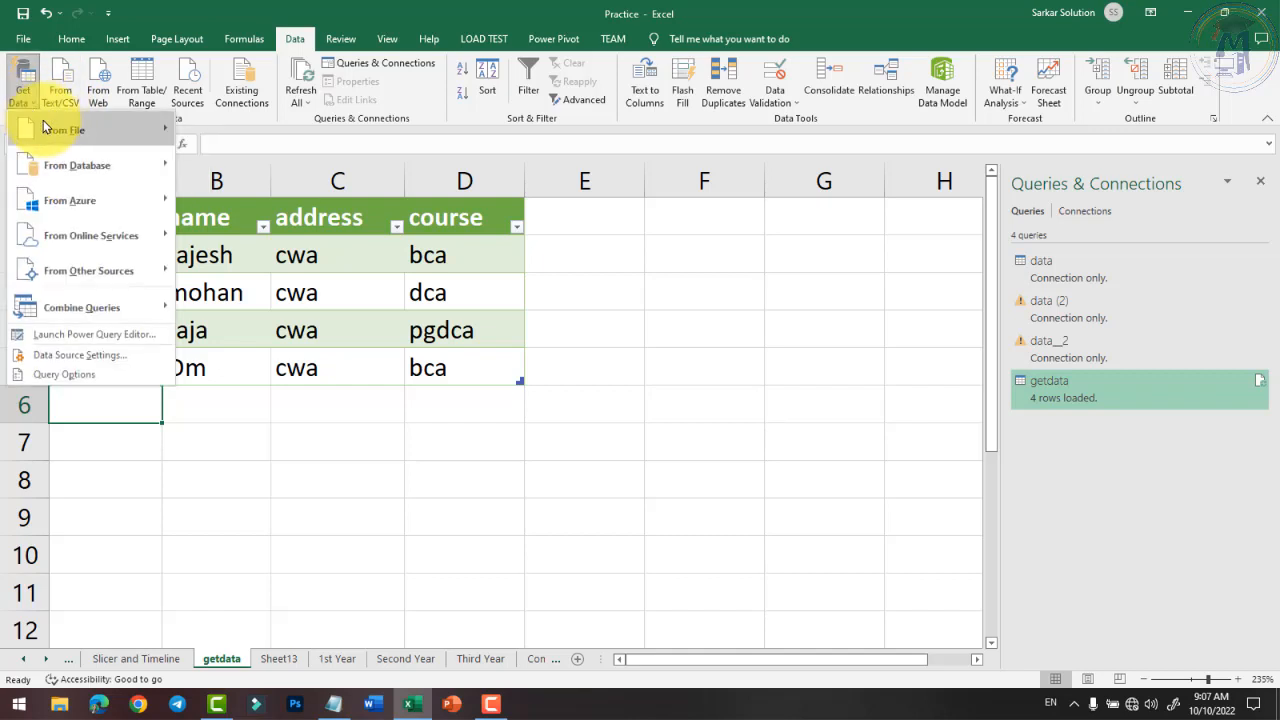
pyautogui.moveTo(53, 125)
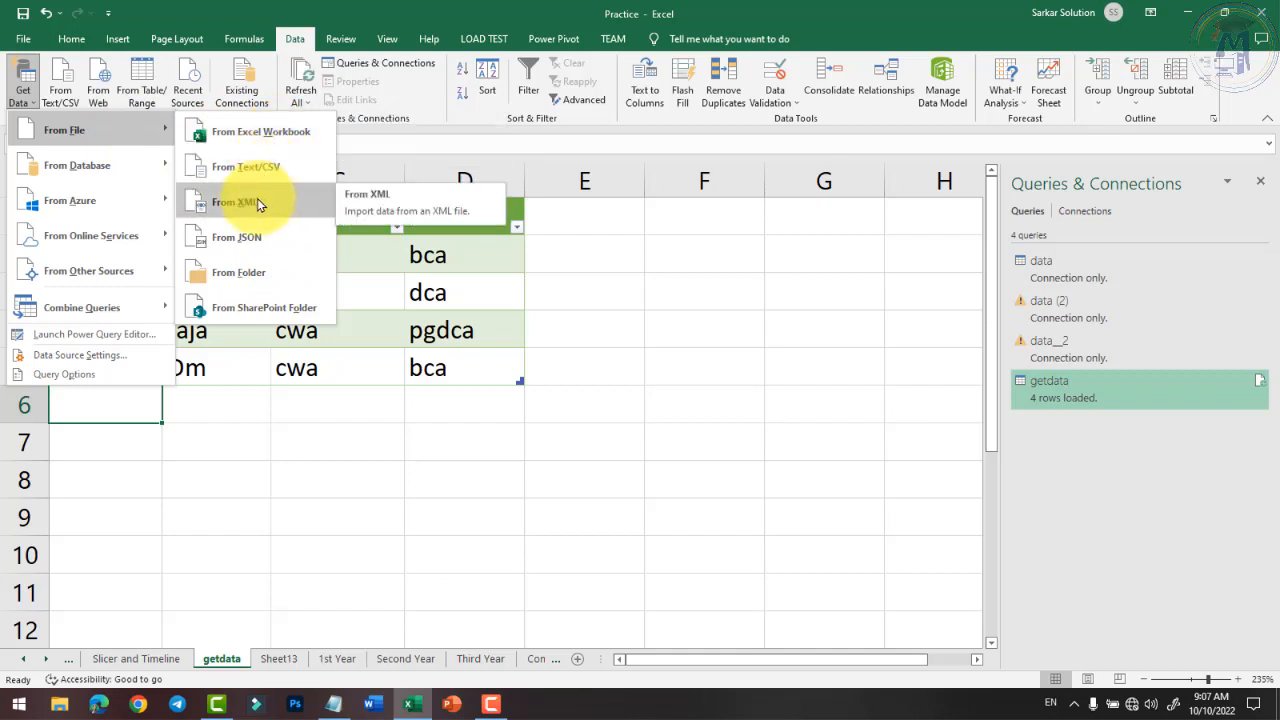
pyautogui.click(424, 133)
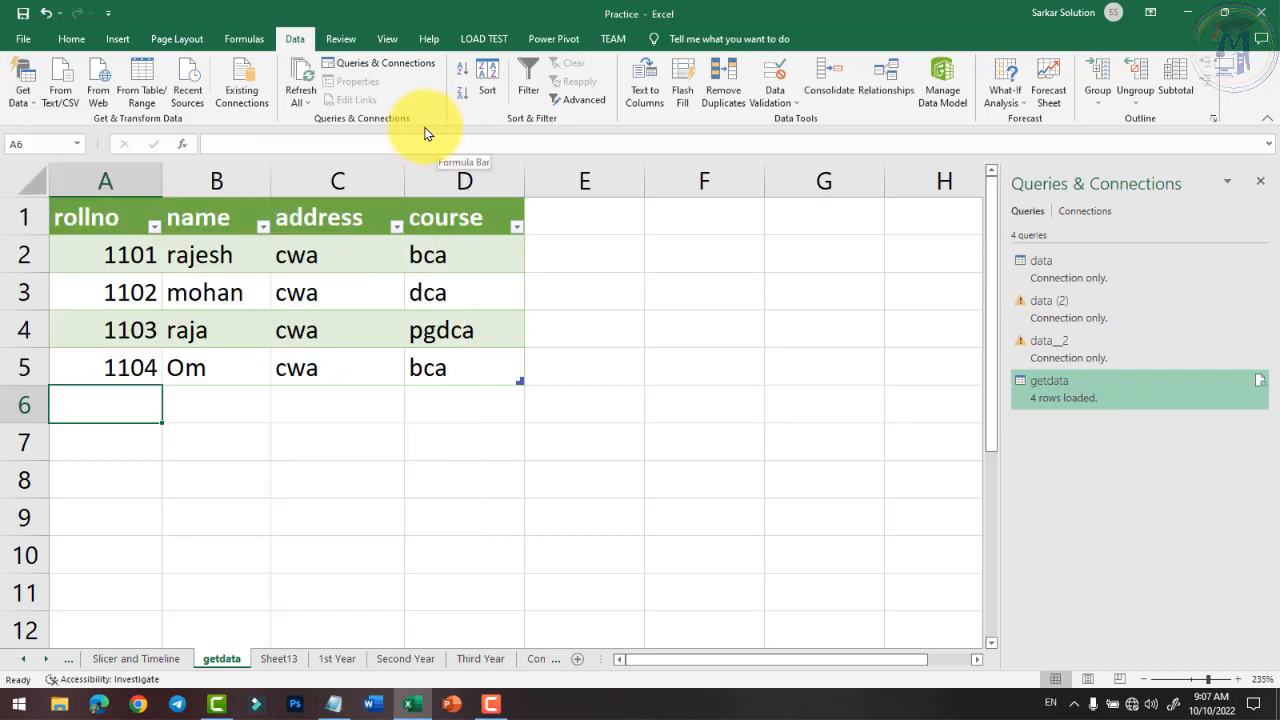
pyautogui.click(18, 90)
pyautogui.moveTo(168, 170)
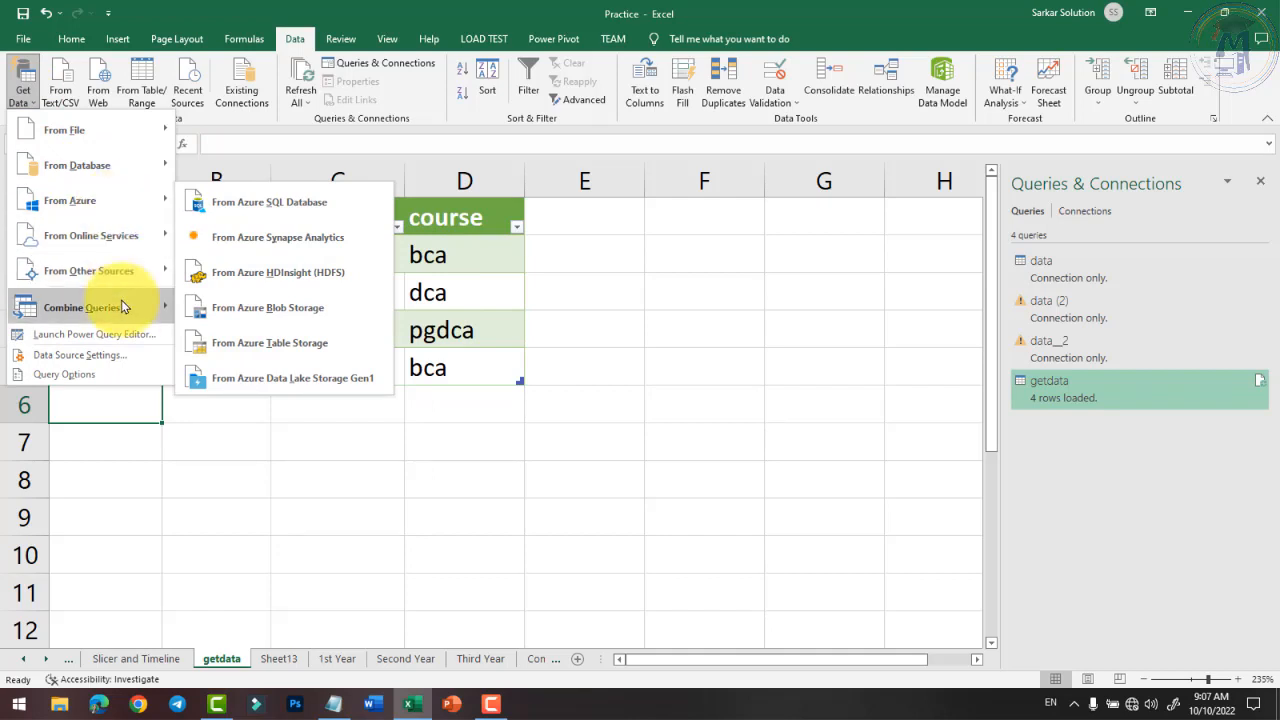
pyautogui.click(402, 137)
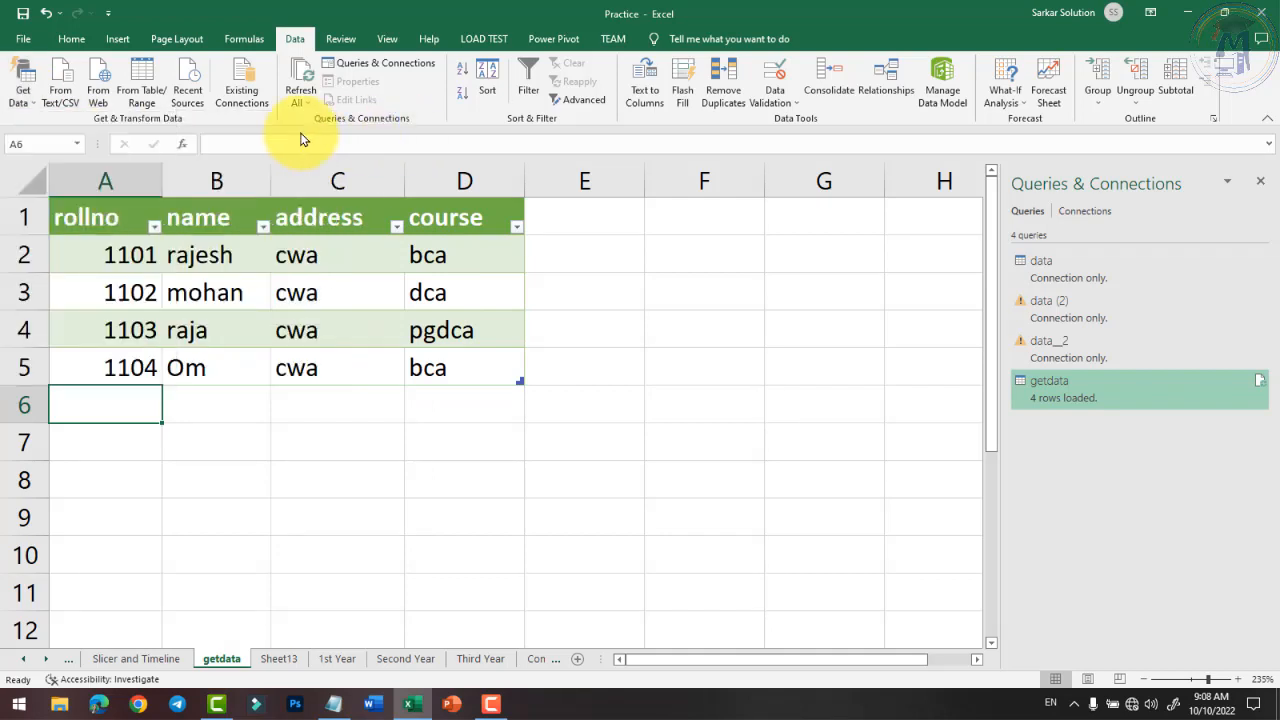
# Look at the import options for web data and for a table or range, leaving both without importing
pyautogui.click(97, 95)
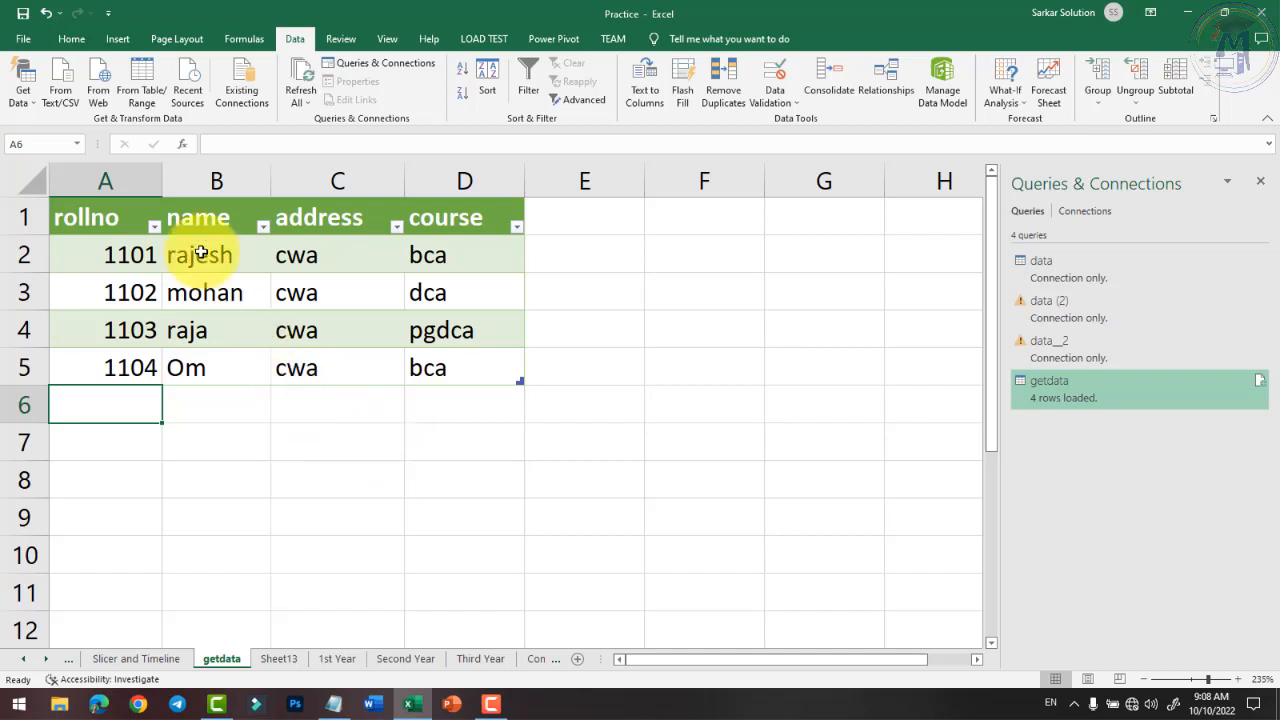
pyautogui.click(141, 98)
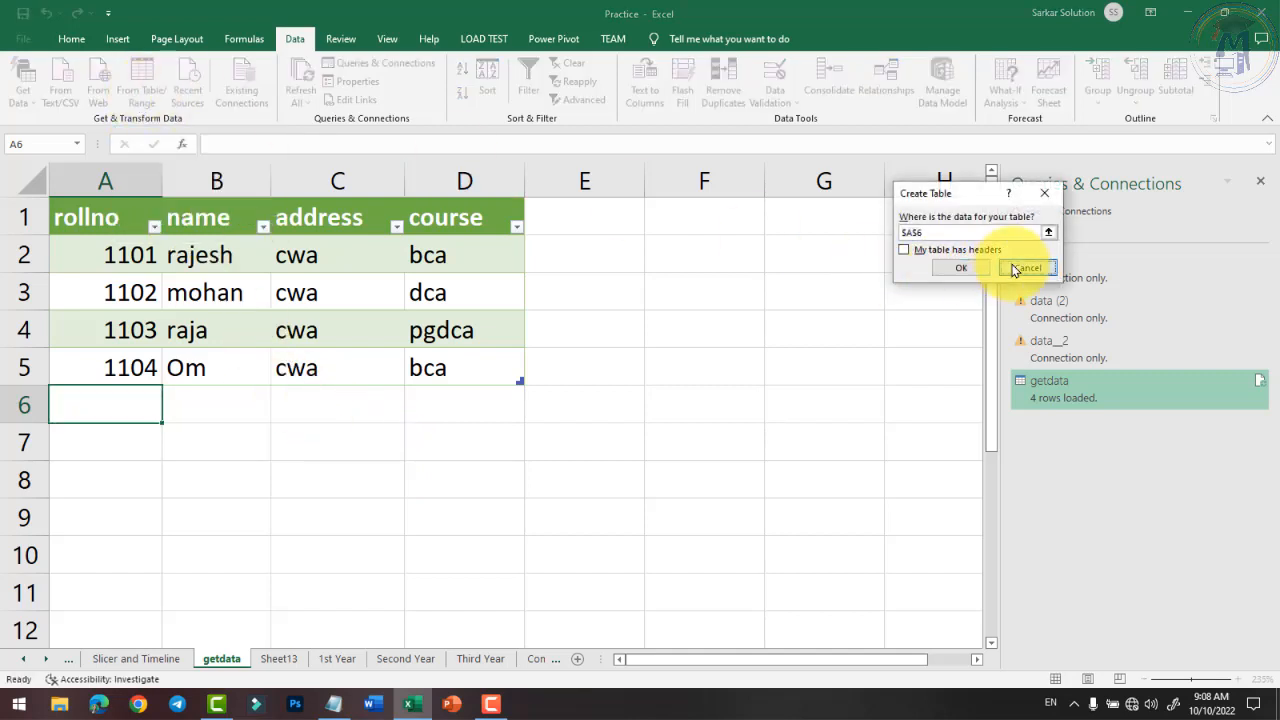
pyautogui.click(1026, 268)
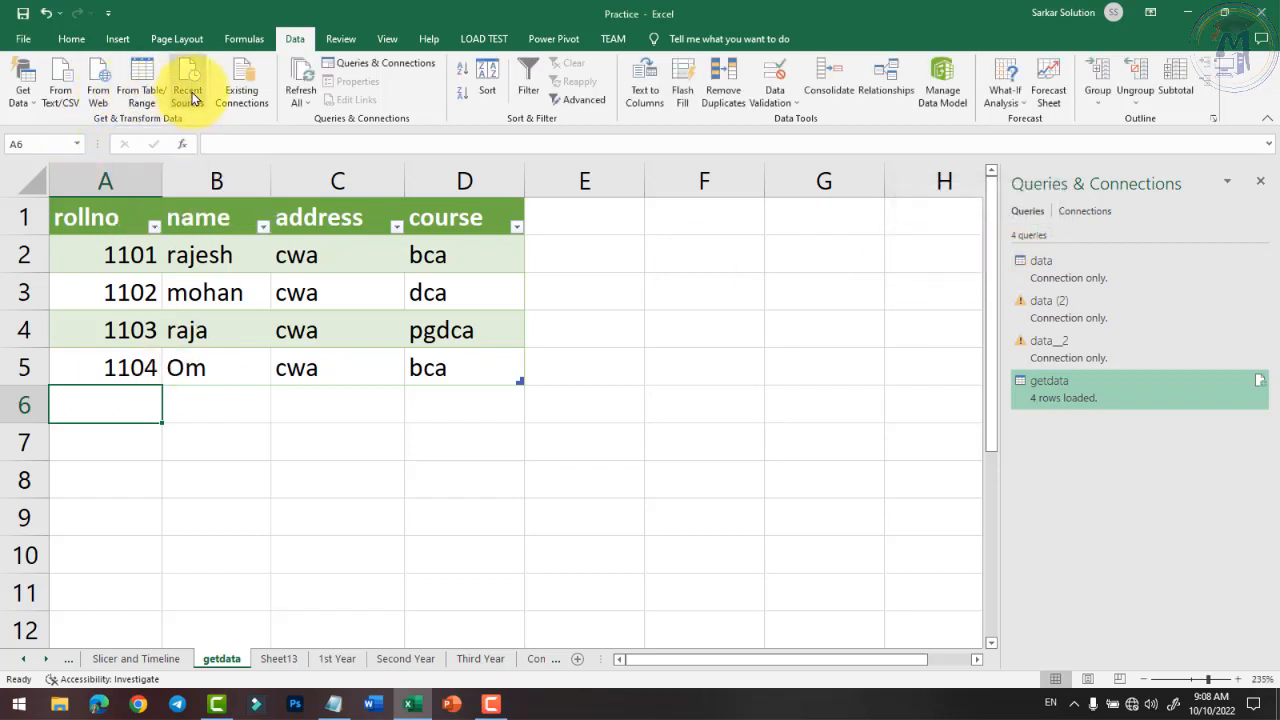
# Connect to line.xlsx from the recent sources and preview its Sheet1 data in the Navigator
pyautogui.click(188, 90)
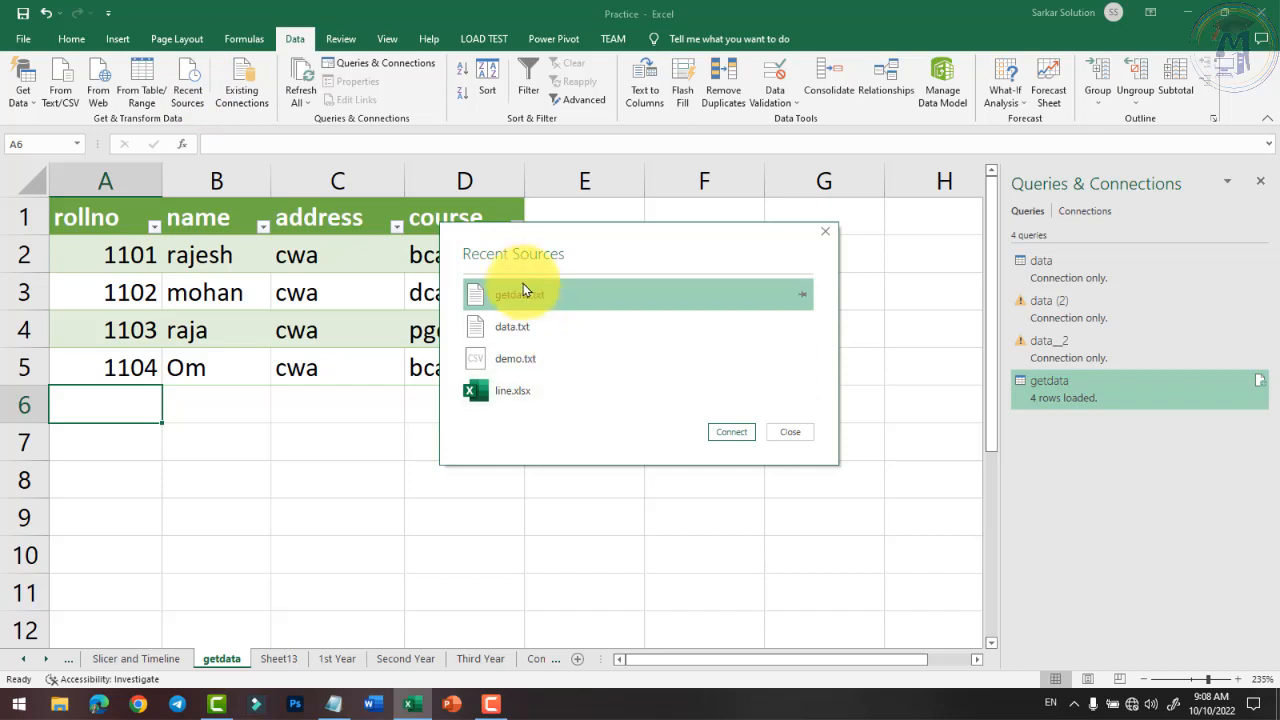
pyautogui.click(503, 393)
pyautogui.click(729, 432)
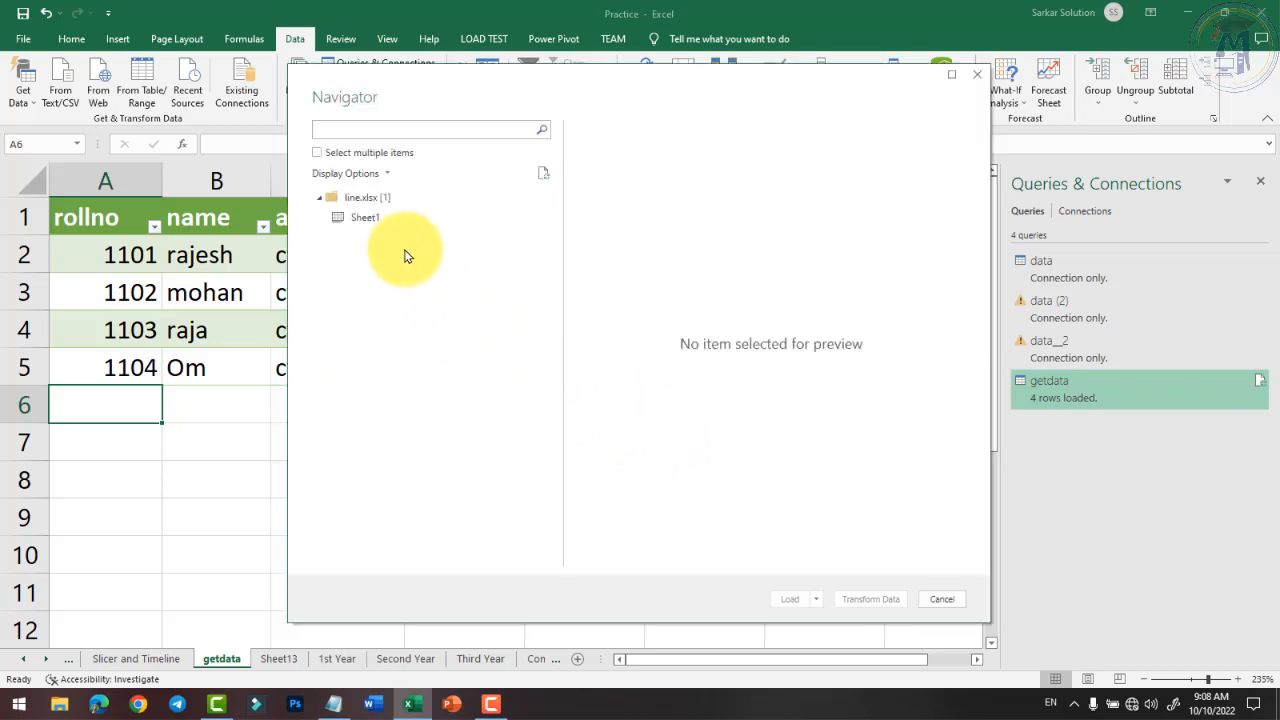
pyautogui.click(365, 218)
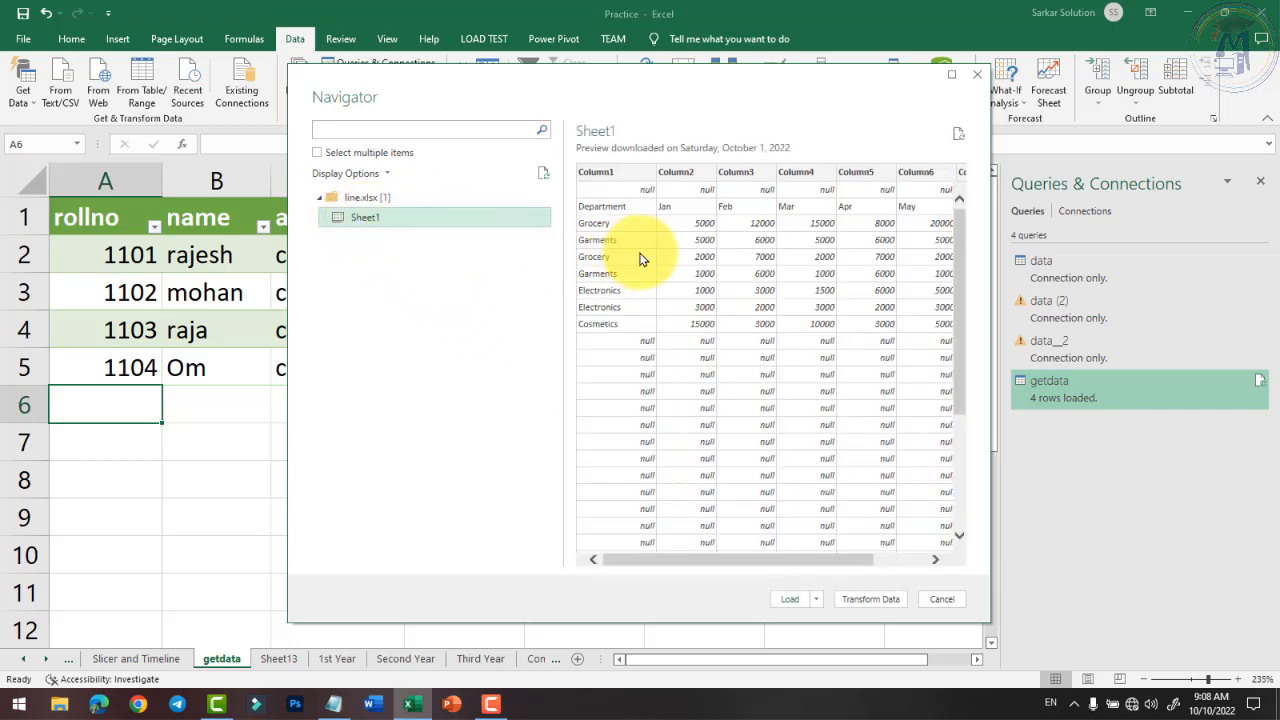
pyautogui.moveTo(960, 257); pyautogui.dragTo(951, 206)
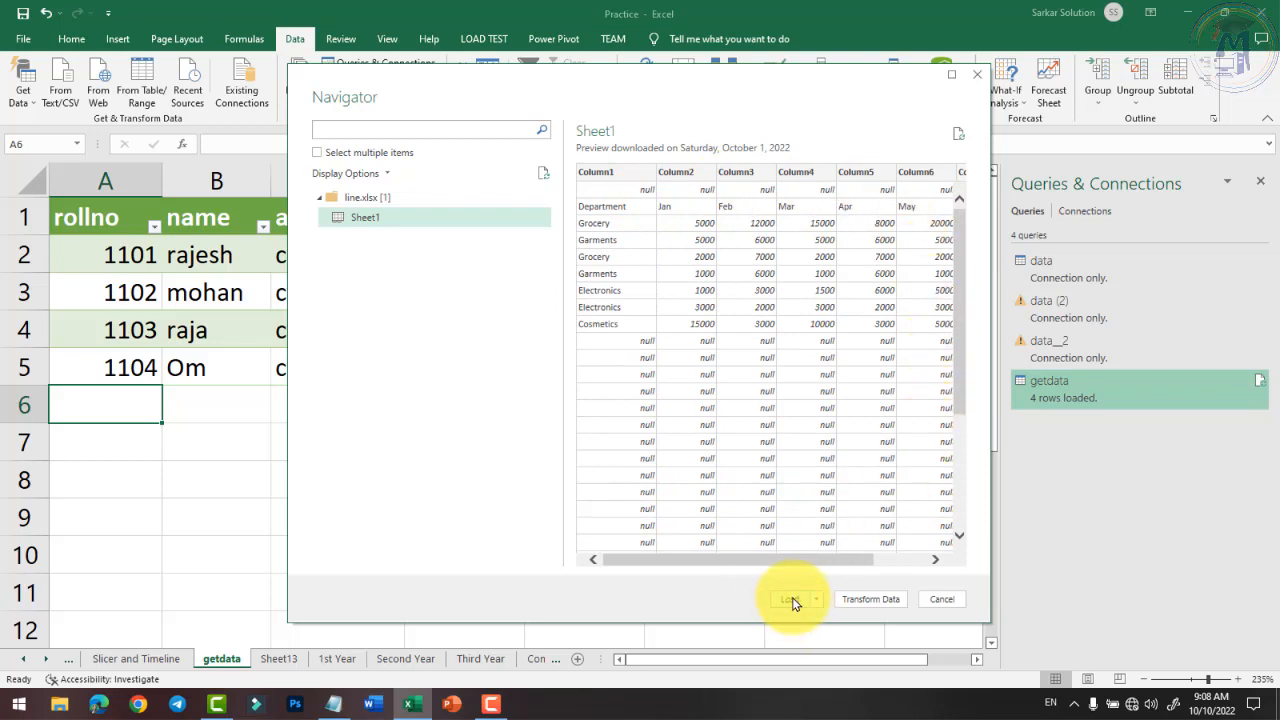
# Open Sheet1 for transformation in the Power Query Editor, look through its rows and discard the changes
pyautogui.click(865, 602)
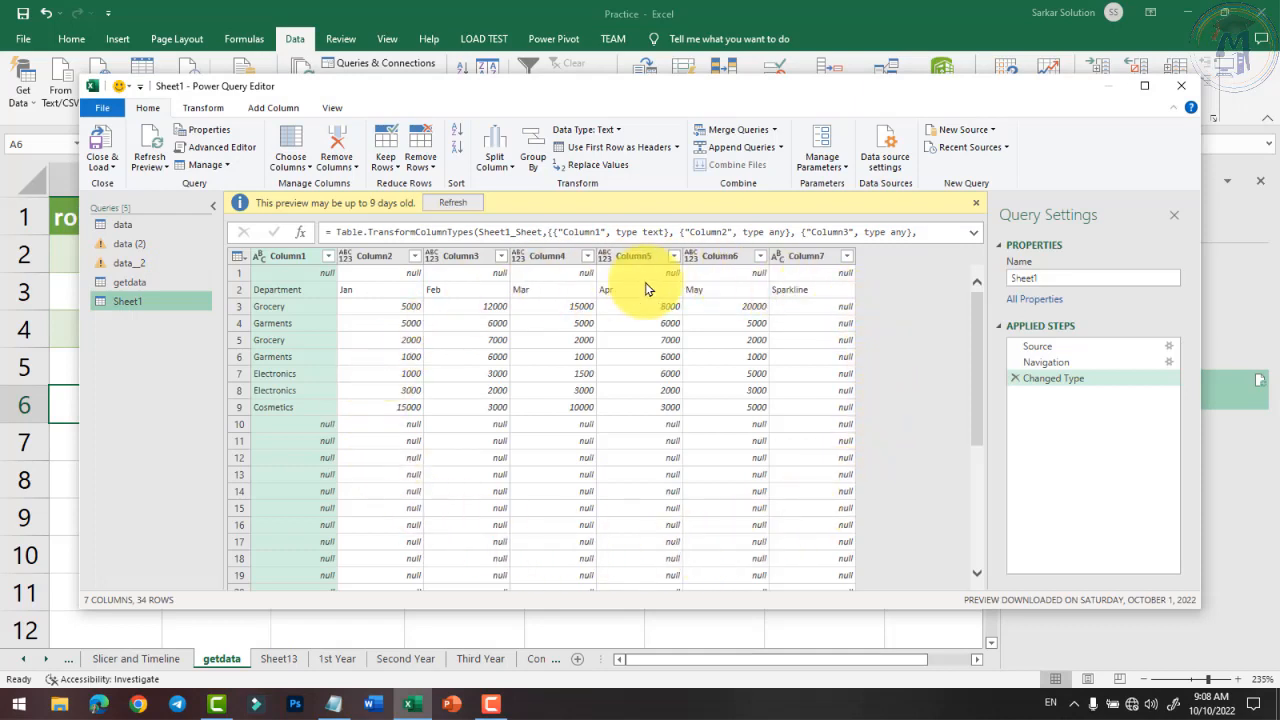
pyautogui.scroll(-3, 500, 400)
pyautogui.click(380, 412)
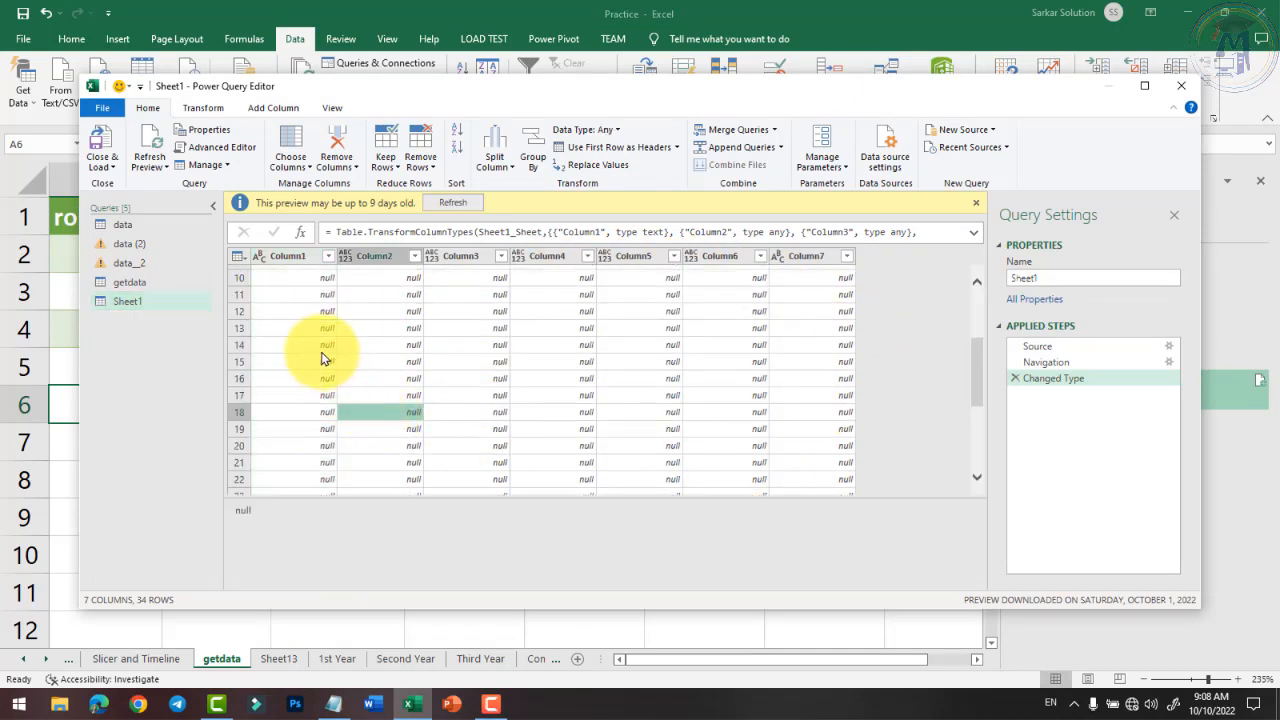
pyautogui.scroll(2, 620, 365)
pyautogui.click(628, 366)
pyautogui.scroll(1, 646, 370)
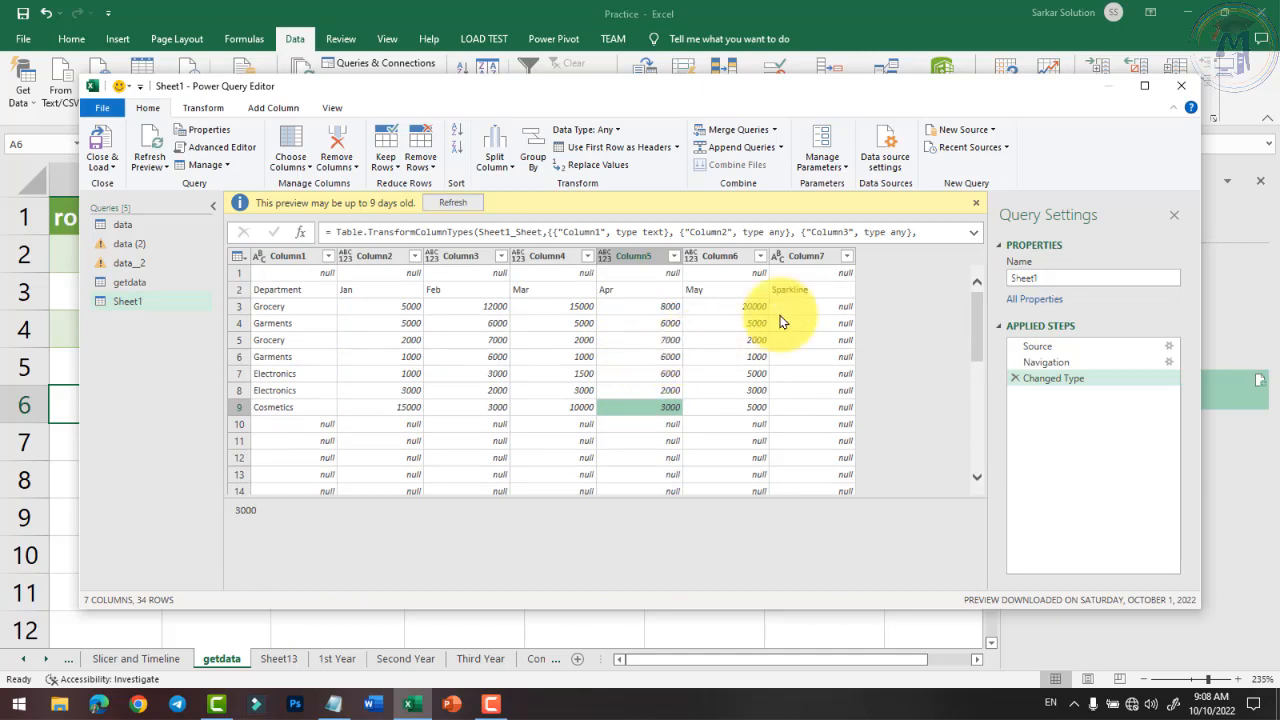
pyautogui.click(1182, 88)
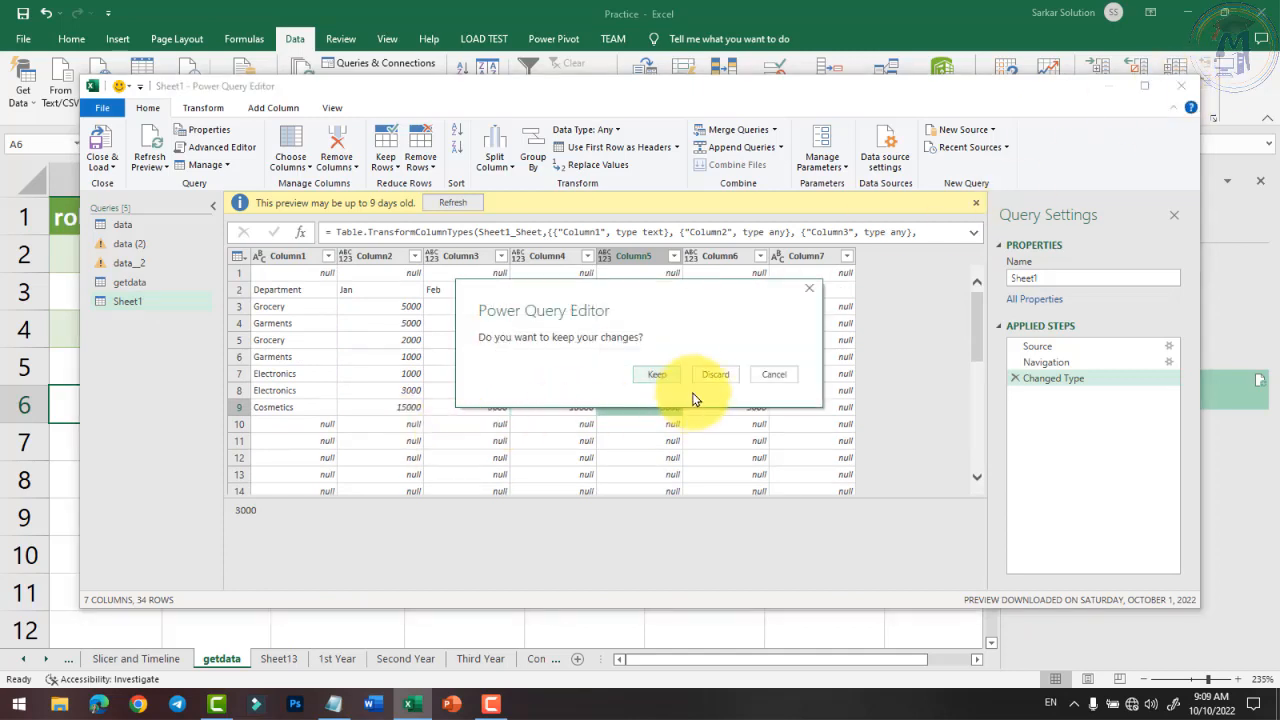
pyautogui.click(716, 378)
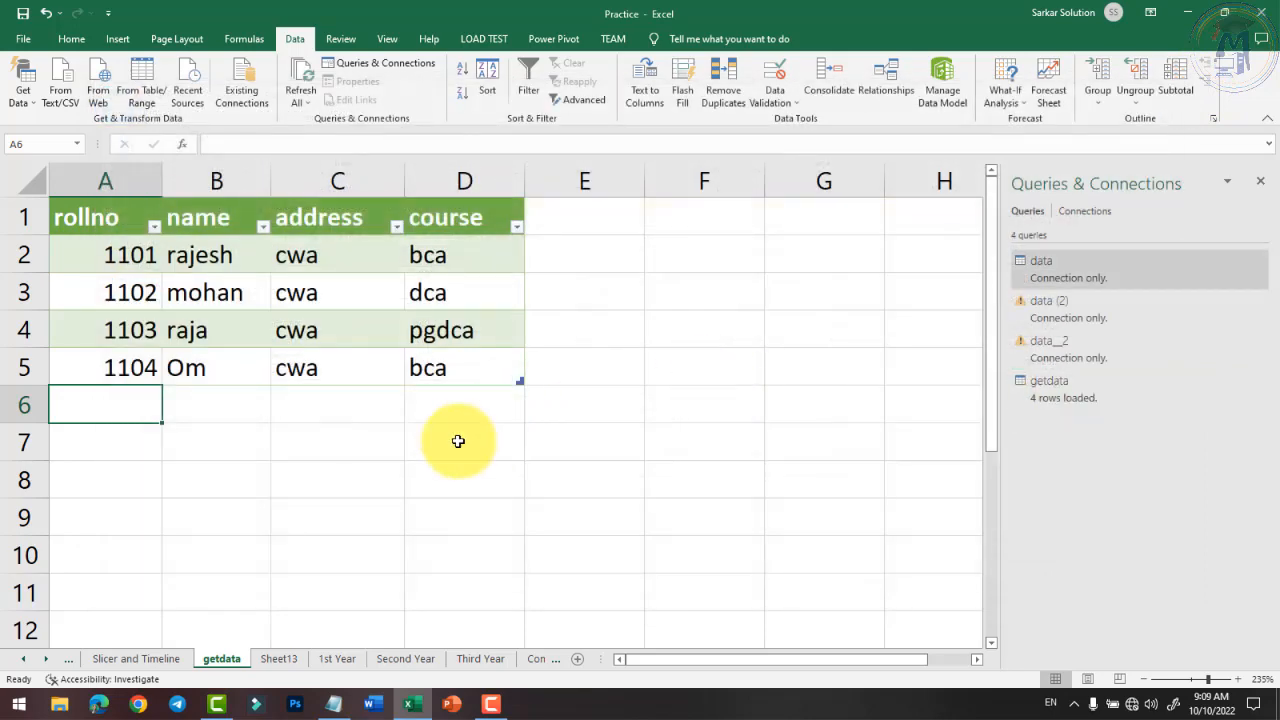
# View the workbook's existing connections without opening any, and look at the Refresh All options
pyautogui.click(528, 443)
pyautogui.click(372, 446)
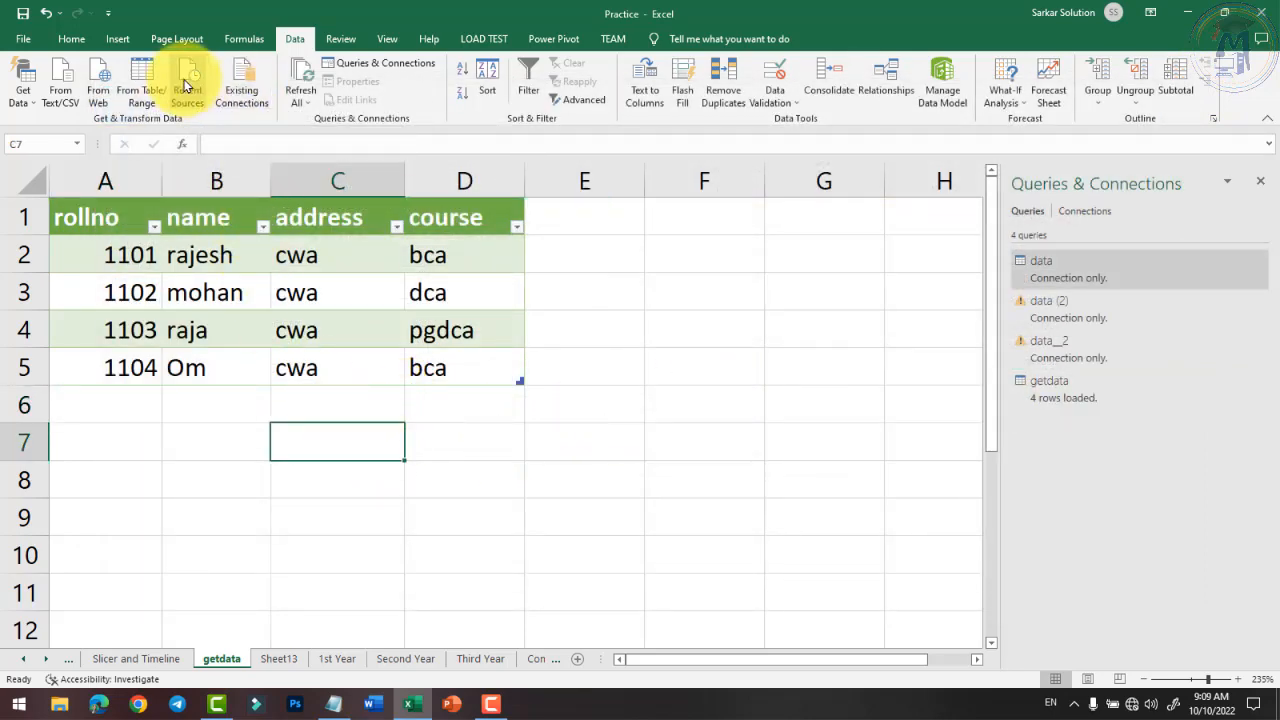
pyautogui.click(247, 87)
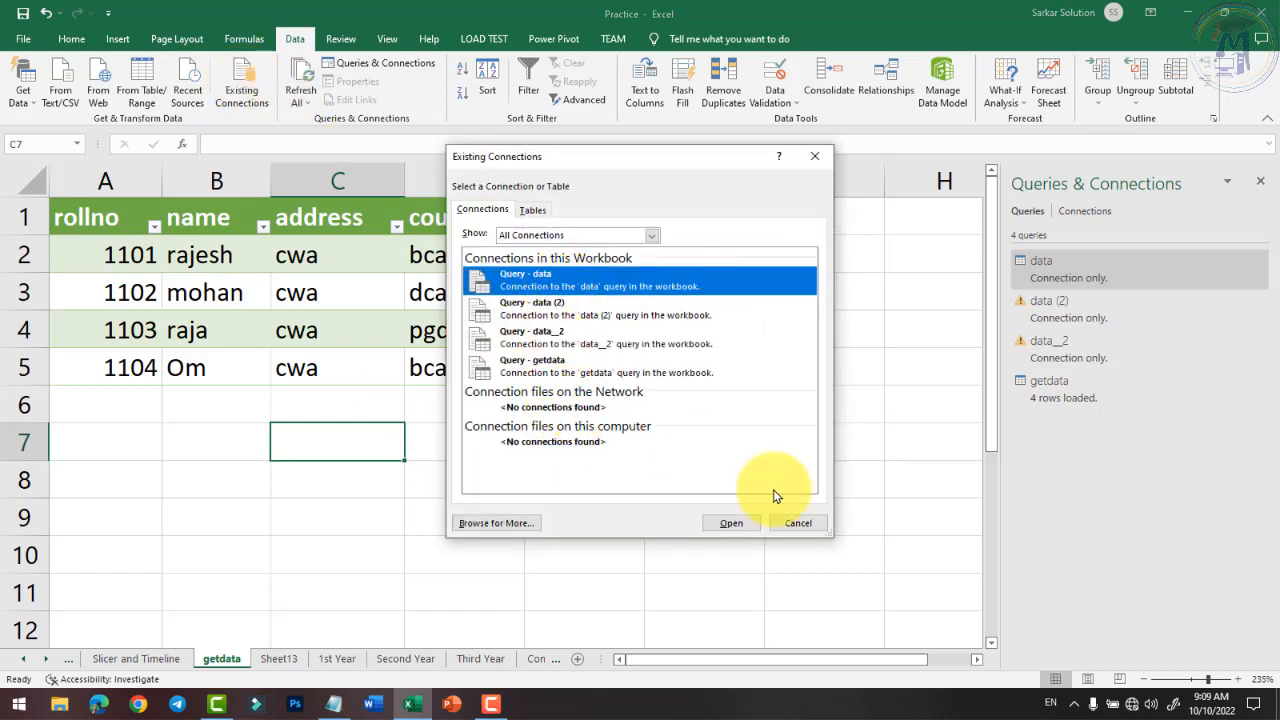
pyautogui.click(797, 522)
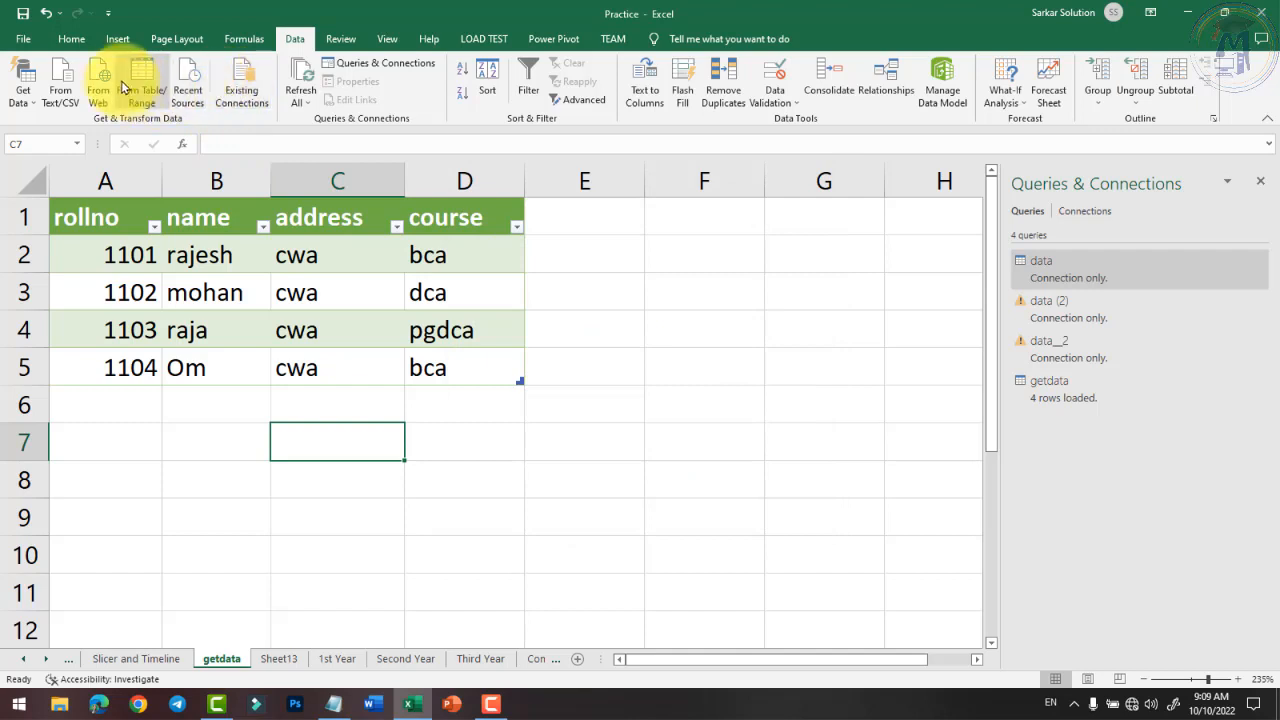
pyautogui.click(308, 102)
pyautogui.click(306, 84)
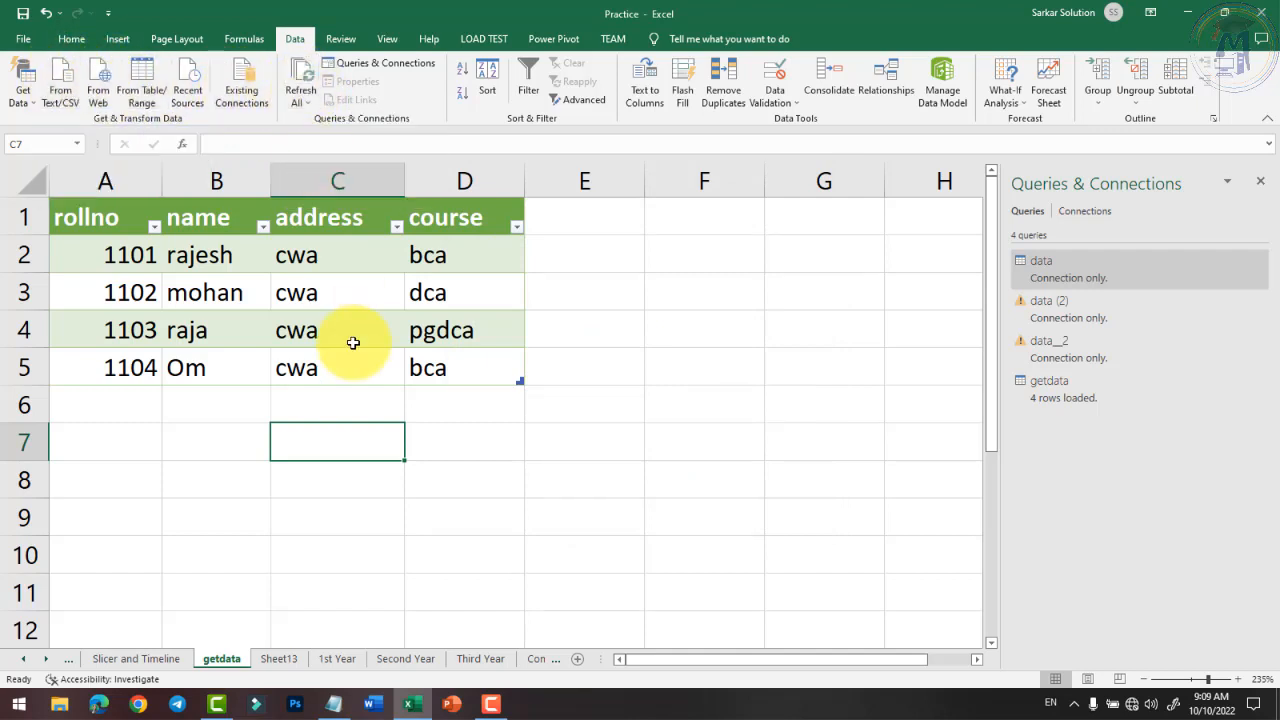
# Review the external data properties of the getdata table and leave them without applying changes
pyautogui.click(210, 366)
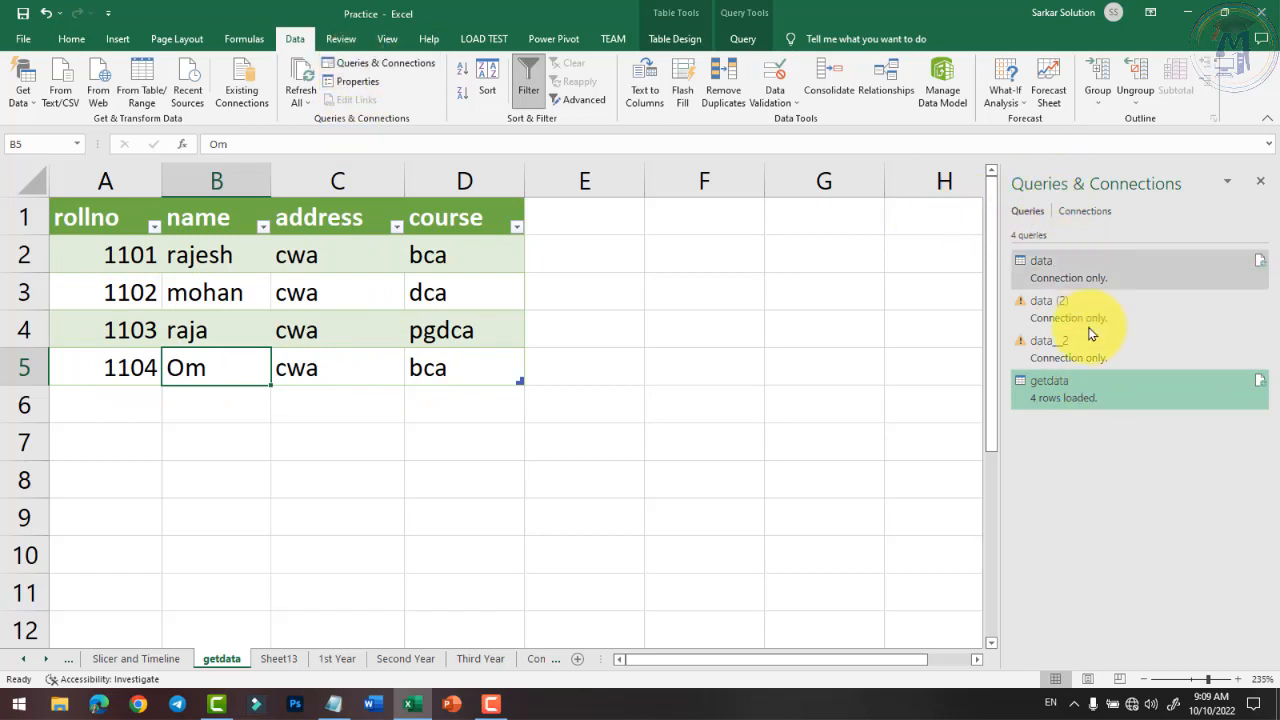
pyautogui.moveTo(1086, 321)
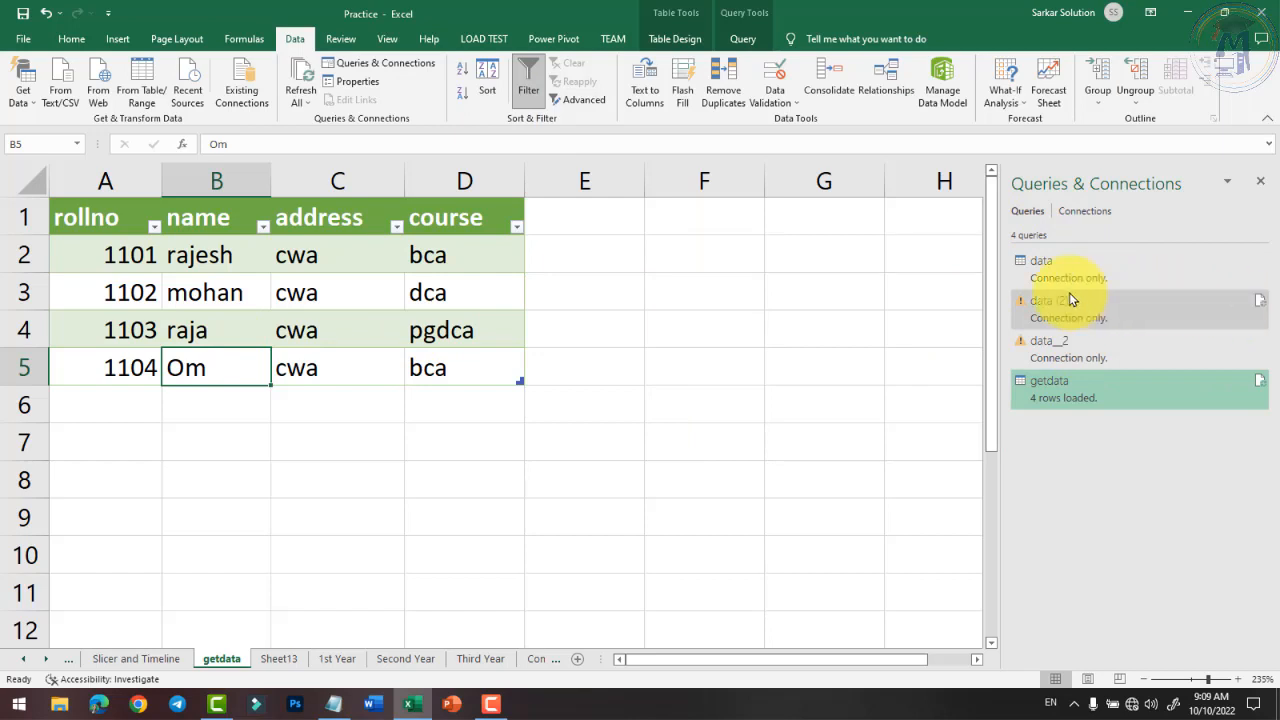
pyautogui.click(342, 80)
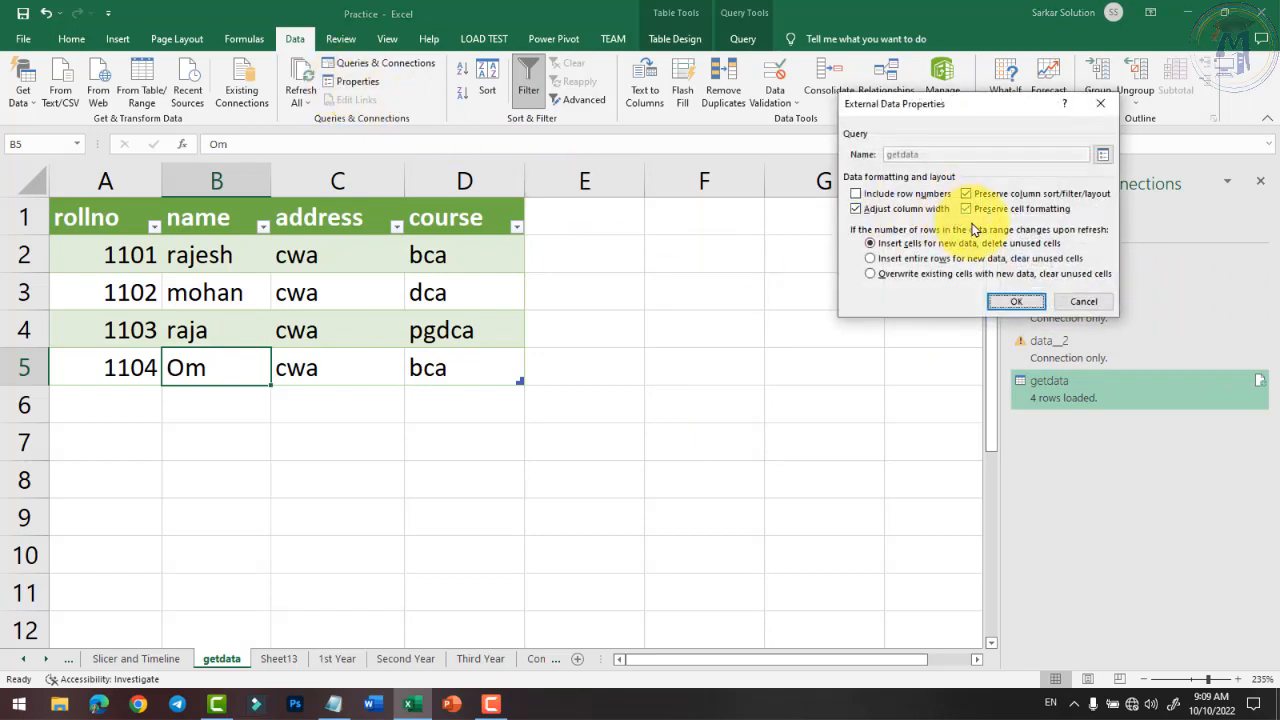
pyautogui.click(1104, 300)
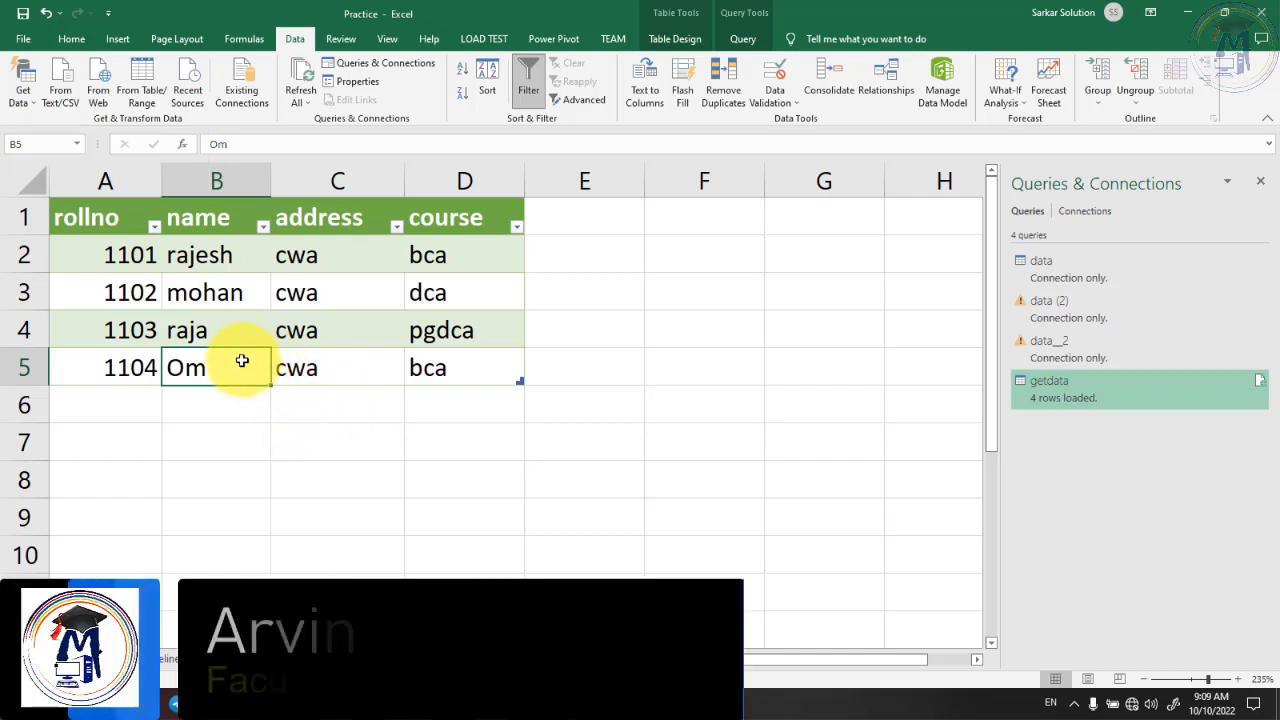
# Select the getdata table's records in A2:D5 and look over the Get Data source categories
pyautogui.moveTo(132, 373); pyautogui.dragTo(440, 262)
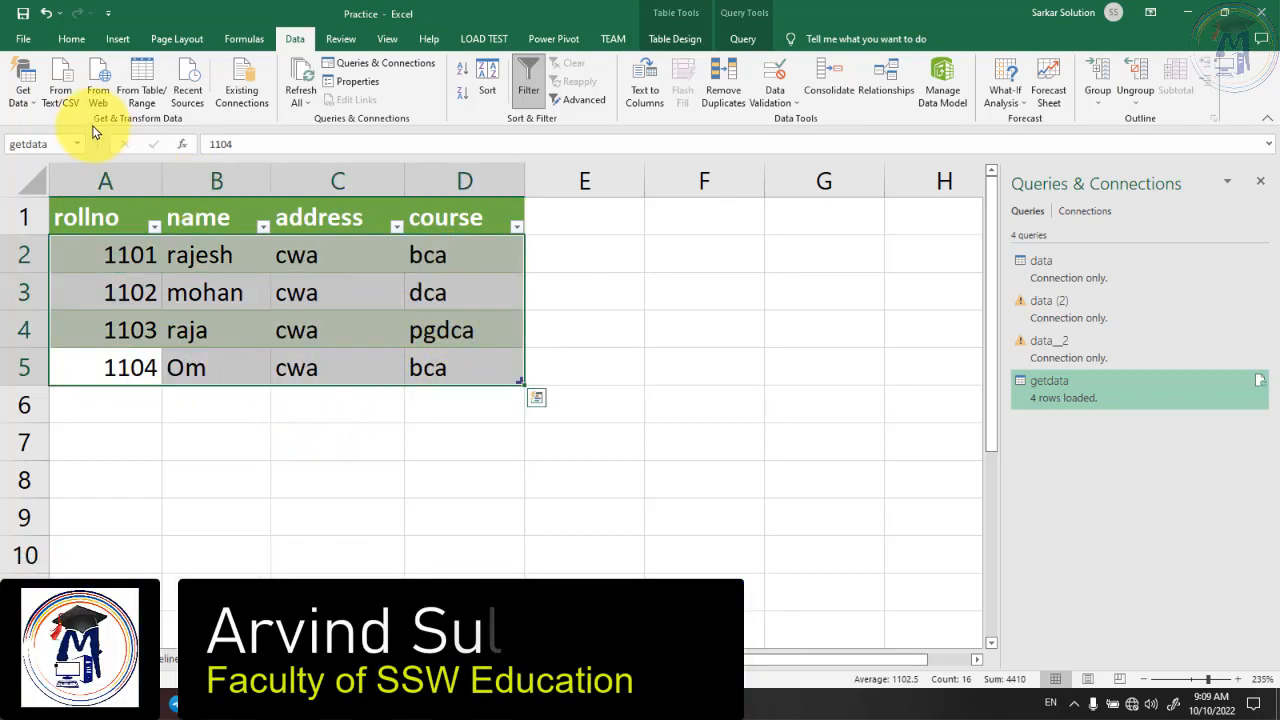
pyautogui.click(22, 85)
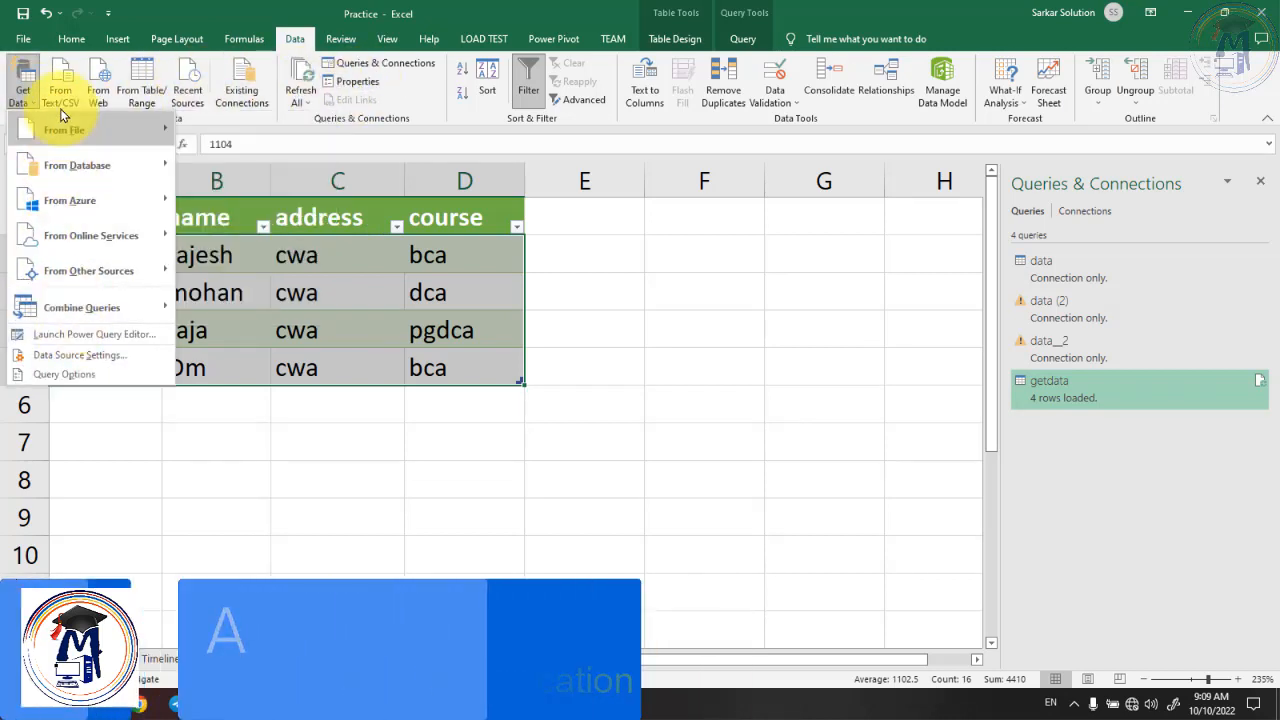
pyautogui.click(30, 101)
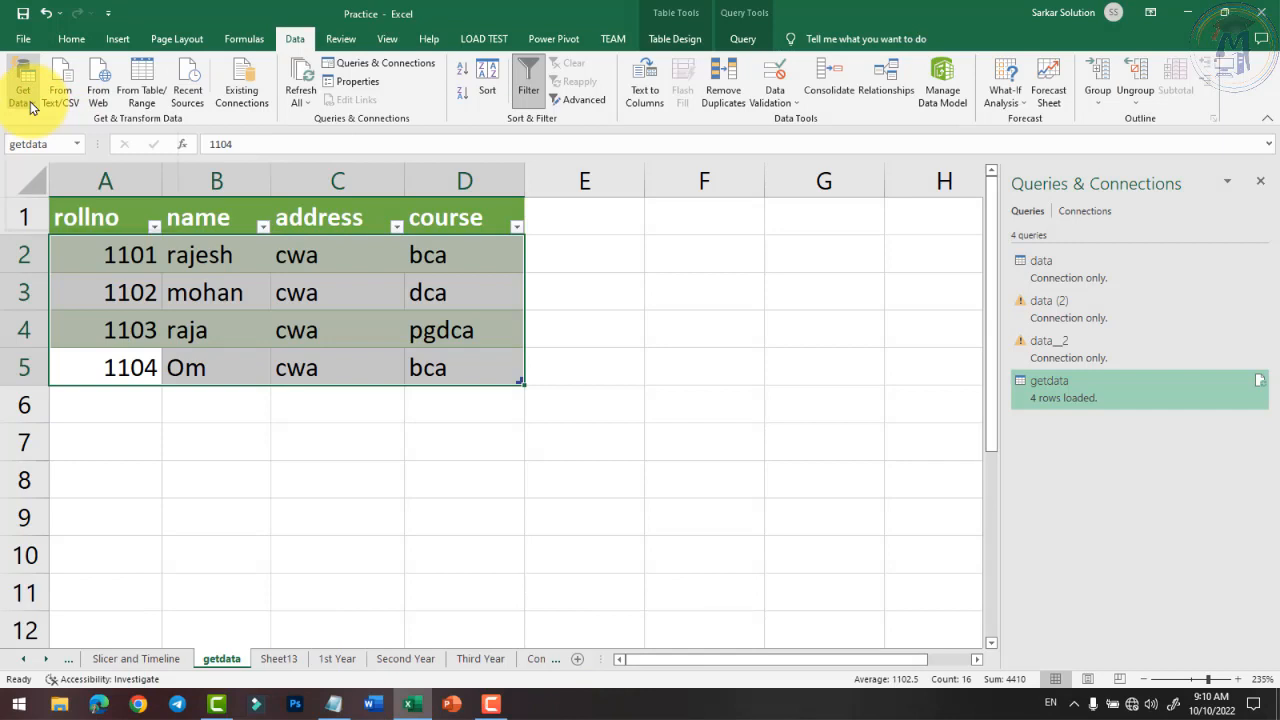